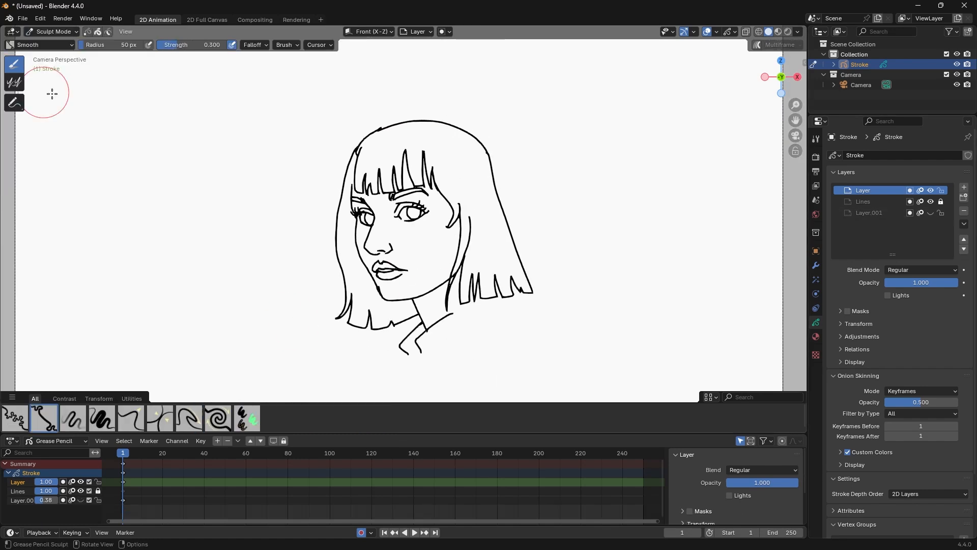
On frame 20, use the Grab brush to swing the woman's hair, pulling the right locks inward and the left ends outward.
{"action": "left_click", "coordinate": [161, 453]}
{"action": "left_click_drag", "start_coordinate": [480, 244], "coordinate": [450, 237]}
{"action": "left_click_drag", "start_coordinate": [519, 272], "coordinate": [490, 271]}
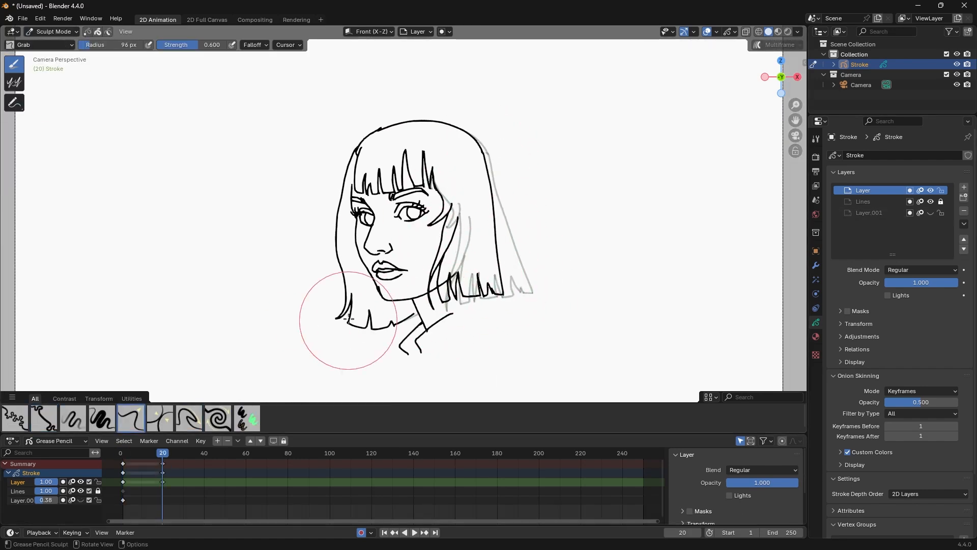
{"action": "left_click_drag", "start_coordinate": [347, 322], "coordinate": [315, 306]}
{"action": "key", "text": "f"}
{"action": "left_click", "coordinate": [367, 326]}
Retime the Stroke keyframes of the hair swing in the timeline and play the animation.
{"action": "left_click_drag", "start_coordinate": [162, 453], "coordinate": [160, 461]}
{"action": "key", "text": "s"}
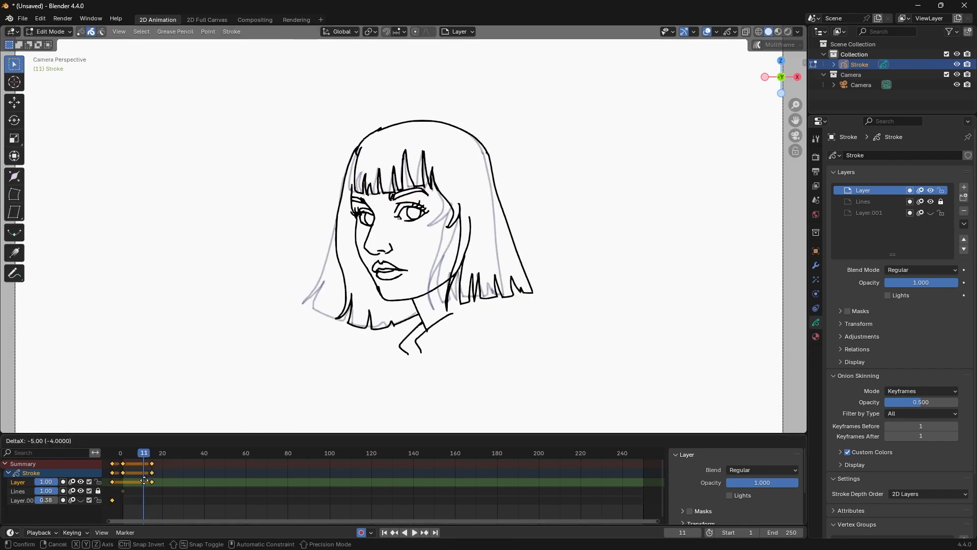
{"action": "left_click", "coordinate": [154, 467]}
{"action": "key", "text": "space"}
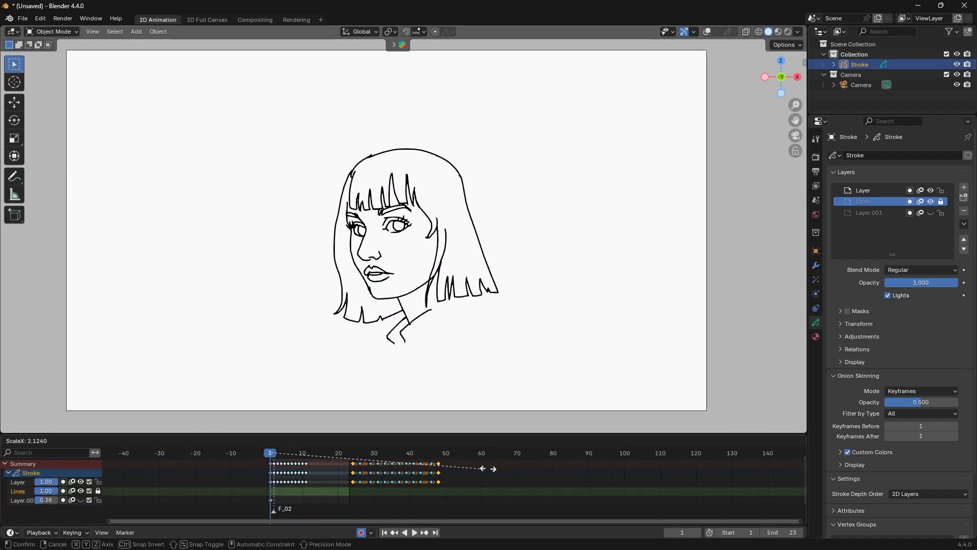
Select the later group of Stroke keyframes and mirror them in the timeline.
{"action": "left_click_drag", "start_coordinate": [519, 493], "coordinate": [388, 463]}
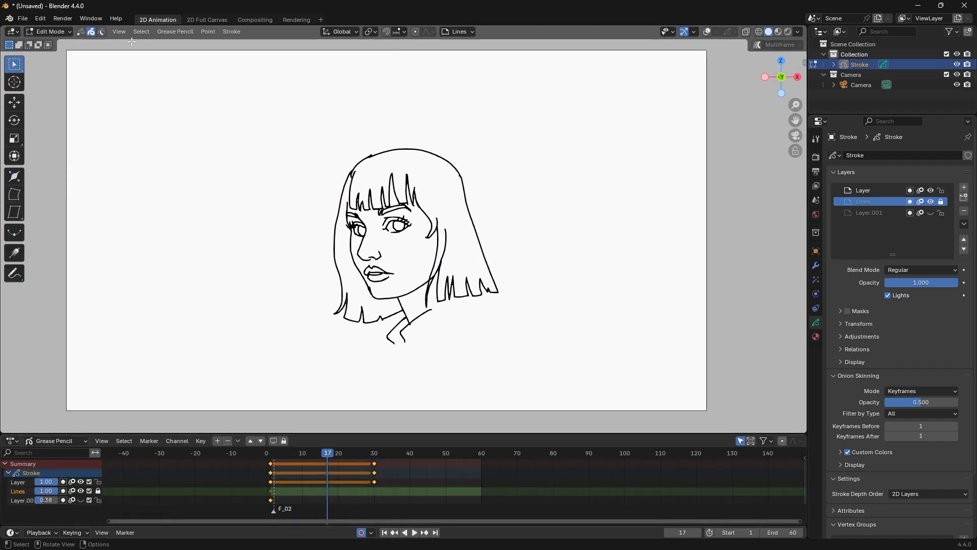
{"action": "key", "text": "ctrl+m"}
{"action": "left_click", "coordinate": [377, 488]}
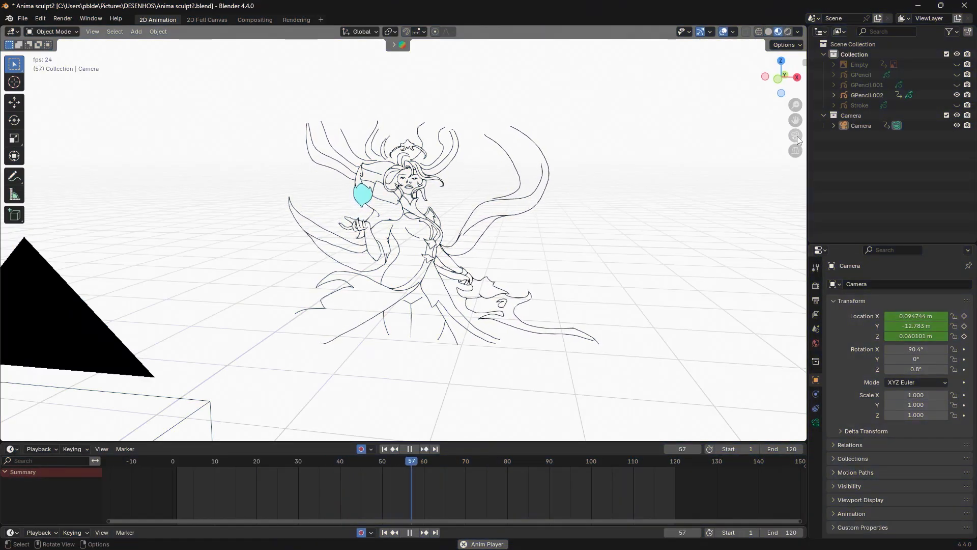
Enlarge the Grab brush to 202 px and shift the front-facing head on frame 9 toward the profile drawing.
{"action": "key", "text": "KP_0"}
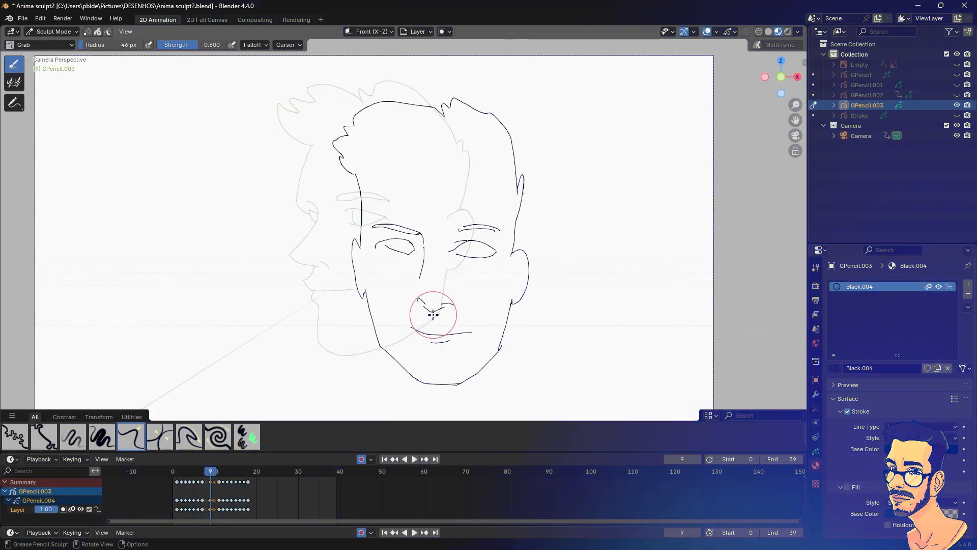
{"action": "key", "text": "f"}
{"action": "left_click", "coordinate": [461, 318]}
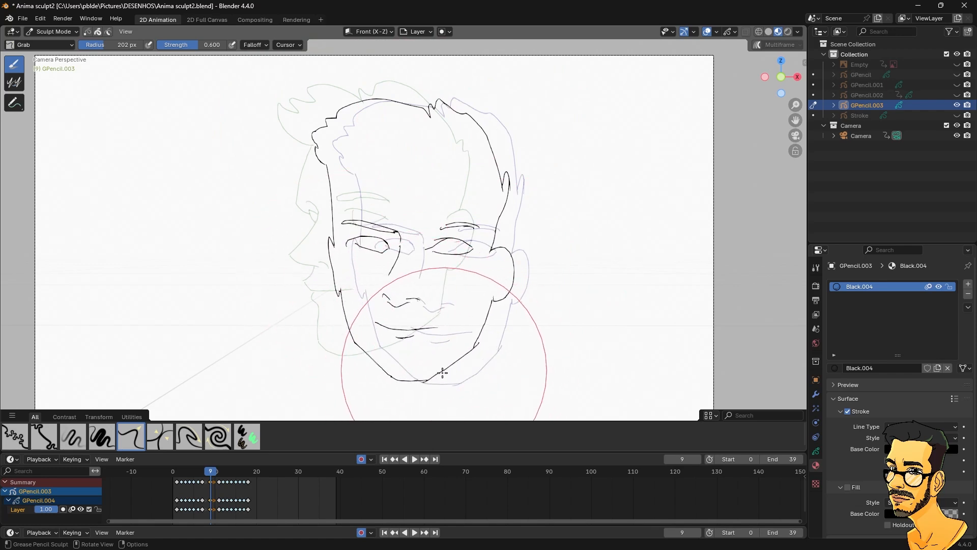
{"action": "left_click_drag", "start_coordinate": [498, 299], "coordinate": [486, 301]}
Set the Grab brush radius to 98 px and reshape the ear, side hair and top hair outline on frame 9.
{"action": "key", "text": "f"}
{"action": "left_click", "coordinate": [539, 284]}
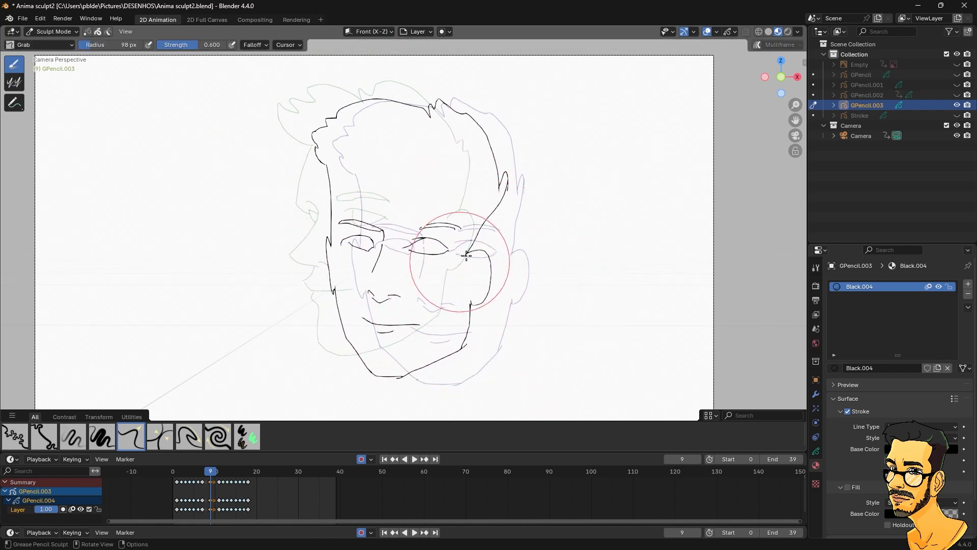
{"action": "left_click_drag", "start_coordinate": [467, 255], "coordinate": [475, 248]}
{"action": "left_click_drag", "start_coordinate": [505, 177], "coordinate": [487, 172]}
{"action": "left_click_drag", "start_coordinate": [450, 106], "coordinate": [454, 99]}
{"action": "left_click_drag", "start_coordinate": [482, 138], "coordinate": [472, 133]}
{"action": "left_click_drag", "start_coordinate": [385, 106], "coordinate": [346, 111]}
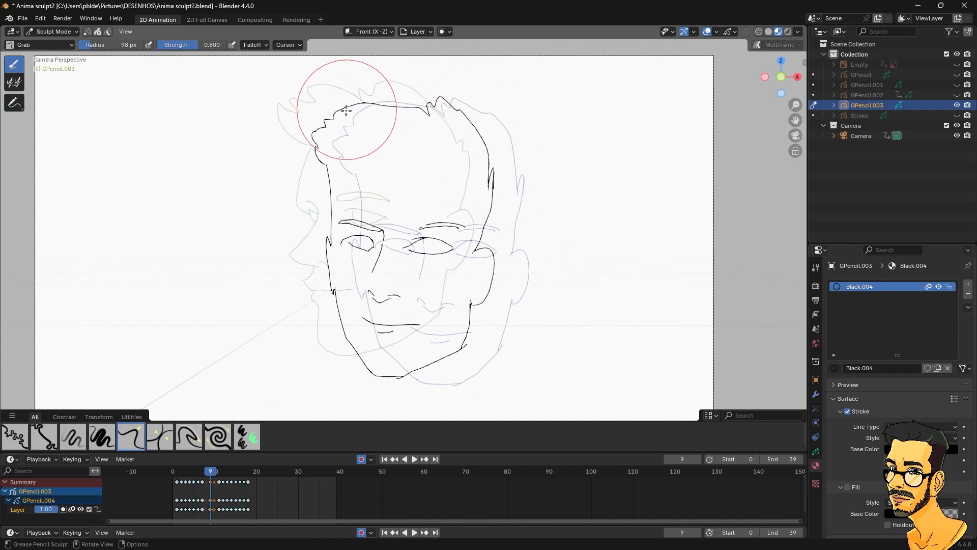
{"action": "left_click_drag", "start_coordinate": [493, 190], "coordinate": [487, 185]}
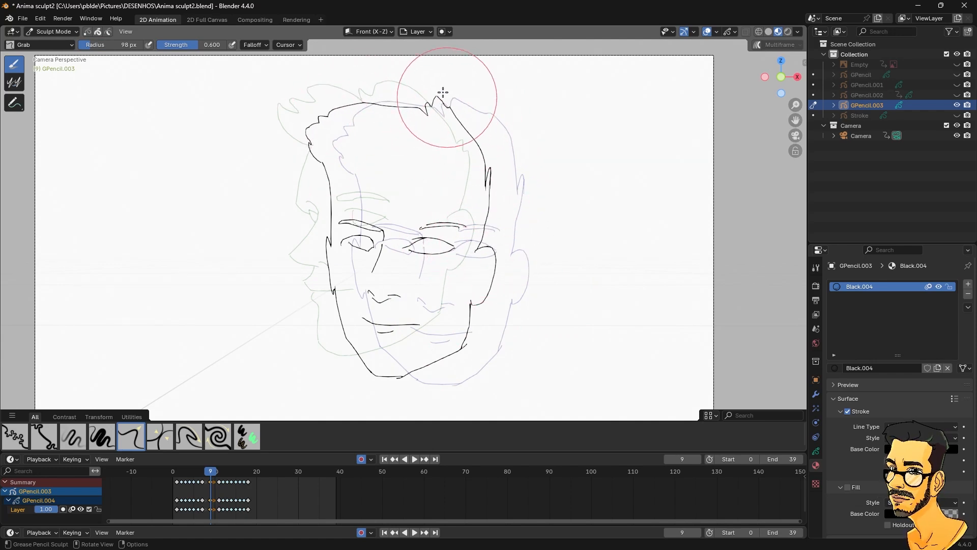
{"action": "left_click_drag", "start_coordinate": [441, 96], "coordinate": [423, 97]}
Reduce the Grab brush to 46 px and refine the temple, the far ear and the brow area on frame 9.
{"action": "key", "text": "f"}
{"action": "mouse_move", "coordinate": [322, 154]}
{"action": "left_mouse_down"}
{"action": "mouse_move", "coordinate": [338, 171]}
{"action": "mouse_move", "coordinate": [335, 195]}
{"action": "left_mouse_up"}
{"action": "left_click", "coordinate": [320, 195]}
{"action": "left_click_drag", "start_coordinate": [330, 248], "coordinate": [328, 242]}
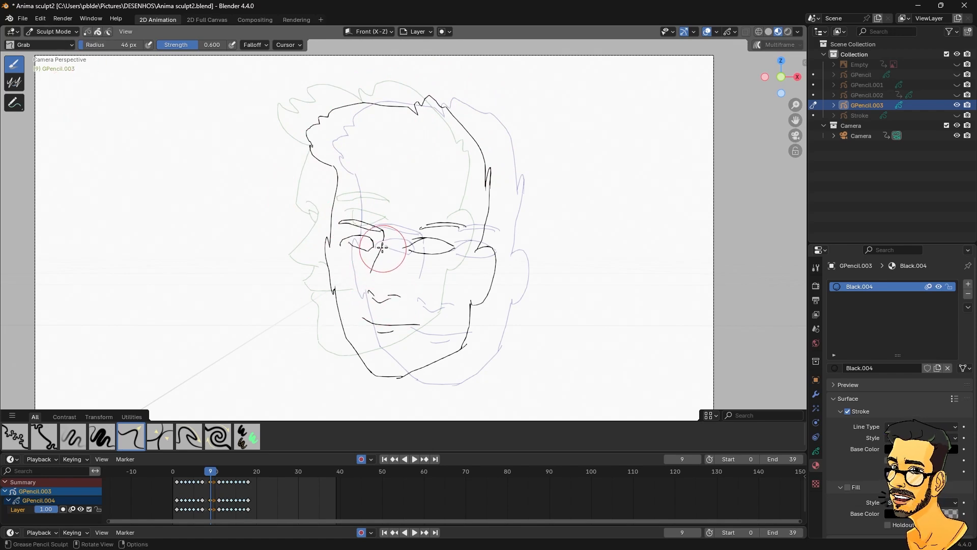
{"action": "mouse_move", "coordinate": [418, 226]}
{"action": "left_mouse_down"}
{"action": "mouse_move", "coordinate": [410, 228]}
{"action": "mouse_move", "coordinate": [452, 231]}
{"action": "mouse_move", "coordinate": [406, 249]}
{"action": "left_mouse_up"}
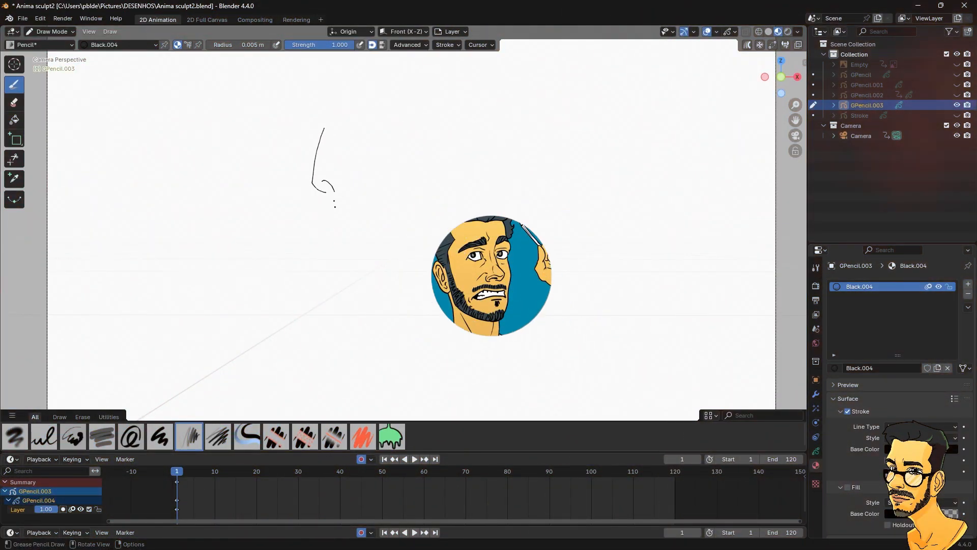
Draw the man's head turned to the side on frame 1, with nose, lips, eye and hair outline.
{"action": "mouse_move", "coordinate": [335, 193]}
{"action": "left_mouse_down"}
{"action": "mouse_move", "coordinate": [305, 235]}
{"action": "mouse_move", "coordinate": [333, 247]}
{"action": "left_mouse_up"}
{"action": "mouse_move", "coordinate": [332, 242]}
{"action": "left_mouse_down"}
{"action": "mouse_move", "coordinate": [344, 249]}
{"action": "mouse_move", "coordinate": [330, 271]}
{"action": "left_mouse_up"}
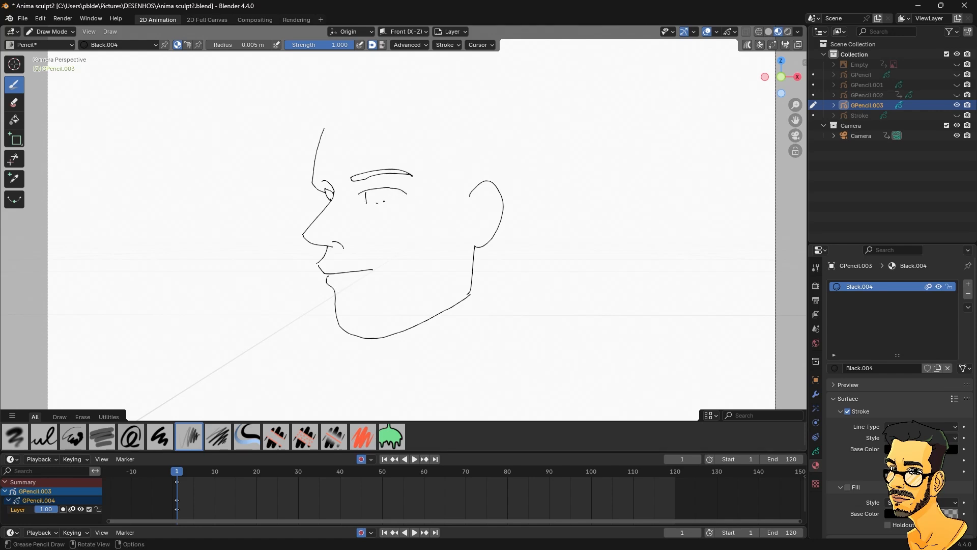
{"action": "left_click_drag", "start_coordinate": [364, 205], "coordinate": [408, 192]}
{"action": "middle_click_drag", "start_coordinate": [474, 241], "coordinate": [454, 269], "text": "shift"}
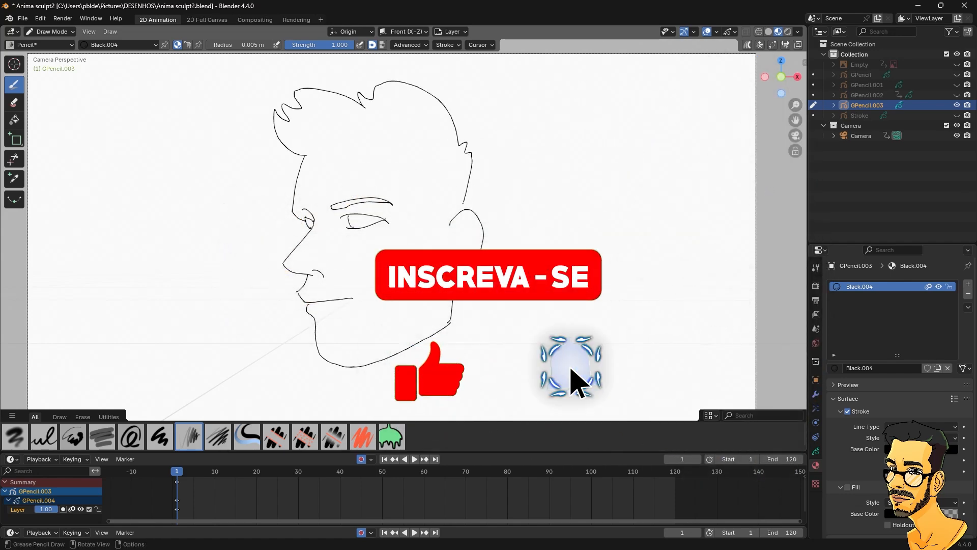
{"action": "left_click_drag", "start_coordinate": [463, 203], "coordinate": [462, 210]}
{"action": "mouse_move", "coordinate": [486, 326]}
{"action": "middle_mouse_down", "text": "shift"}
{"action": "mouse_move", "coordinate": [472, 330]}
{"action": "mouse_move", "coordinate": [471, 360]}
{"action": "mouse_move", "coordinate": [443, 340]}
{"action": "middle_mouse_up", "text": "shift"}
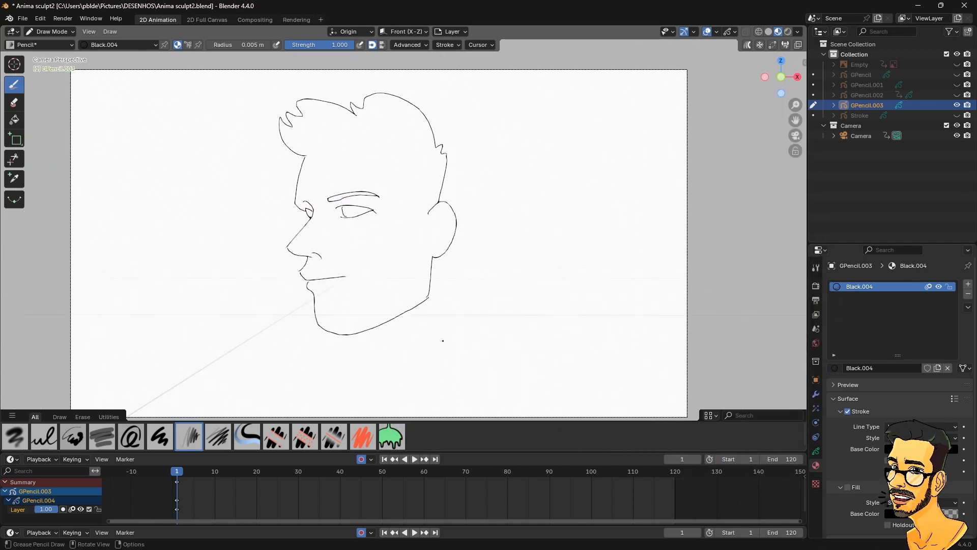
Play and scrub through the timeline, and set the current frame to 12.
{"action": "key", "text": "space"}
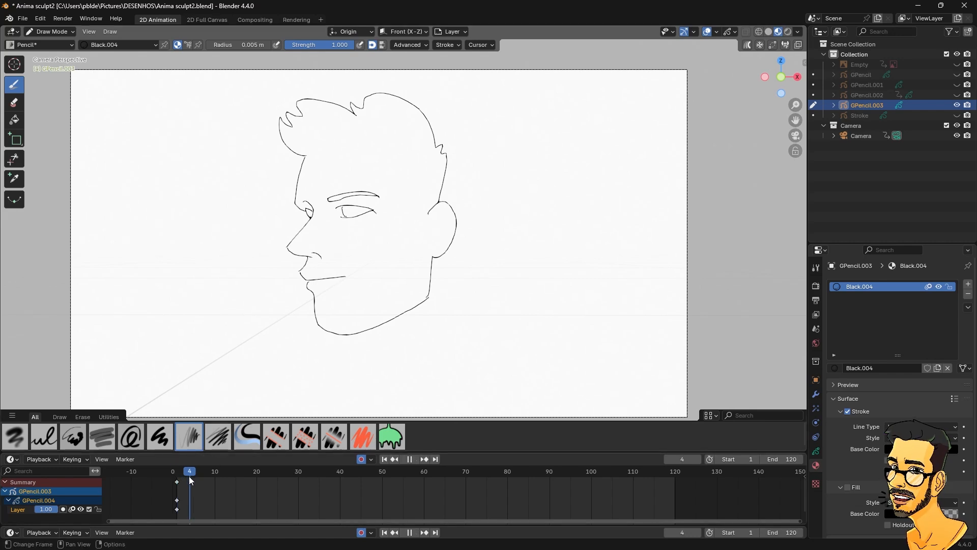
{"action": "mouse_move", "coordinate": [207, 492]}
{"action": "left_mouse_down"}
{"action": "mouse_move", "coordinate": [185, 490]}
{"action": "mouse_move", "coordinate": [202, 497]}
{"action": "left_mouse_up"}
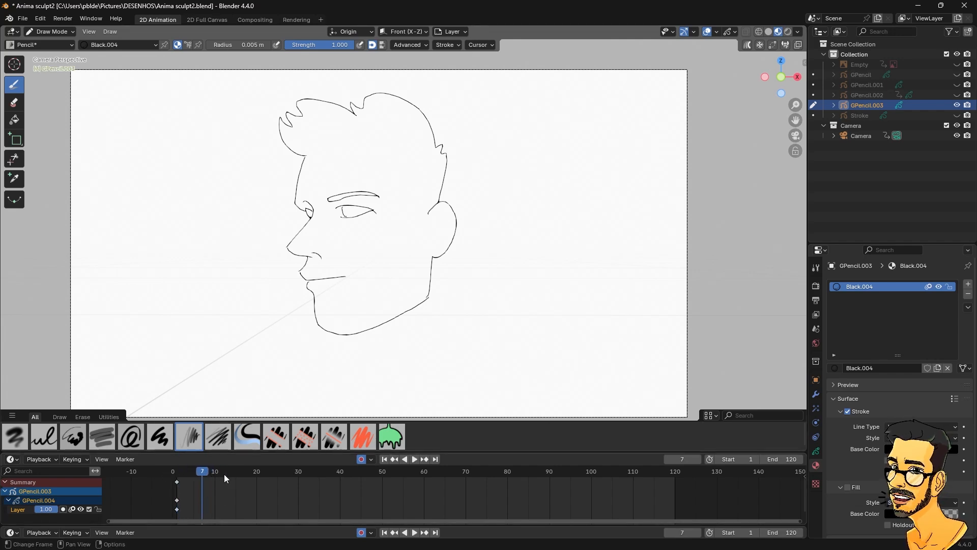
{"action": "left_click_drag", "start_coordinate": [214, 485], "coordinate": [223, 485]}
{"action": "middle_click_drag", "start_coordinate": [423, 291], "coordinate": [395, 302], "text": "shift"}
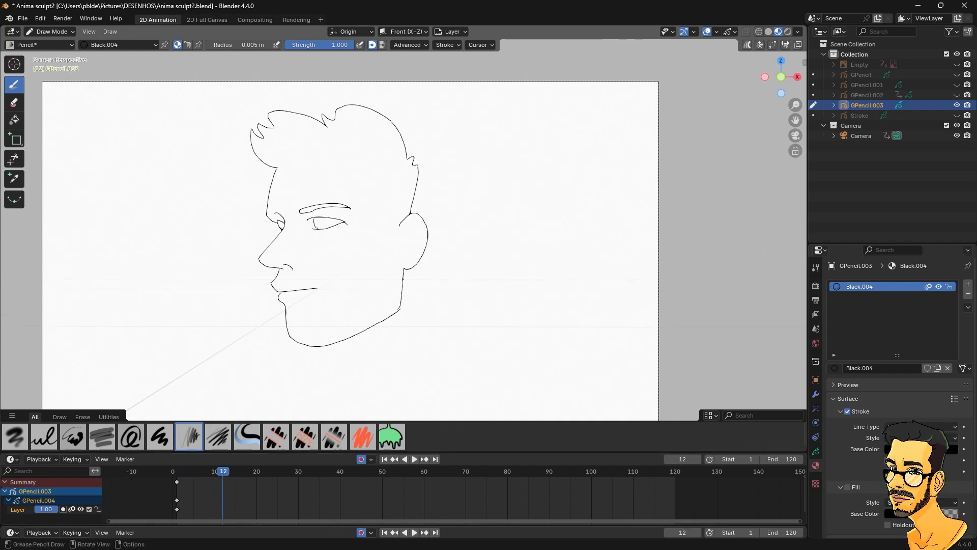
{"action": "mouse_move", "coordinate": [267, 208]}
{"action": "left_mouse_down"}
{"action": "mouse_move", "coordinate": [381, 307]}
{"action": "mouse_move", "coordinate": [412, 289]}
{"action": "left_mouse_up"}
{"action": "mouse_move", "coordinate": [397, 179]}
{"action": "left_mouse_down"}
{"action": "mouse_move", "coordinate": [486, 275]}
{"action": "mouse_move", "coordinate": [343, 251]}
{"action": "left_mouse_up"}
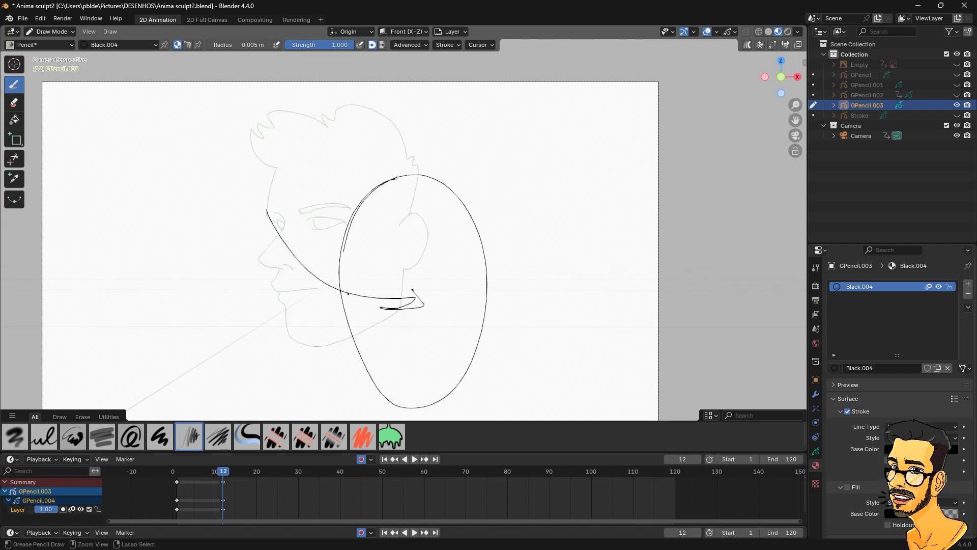
{"action": "key", "text": "ctrl+z"}
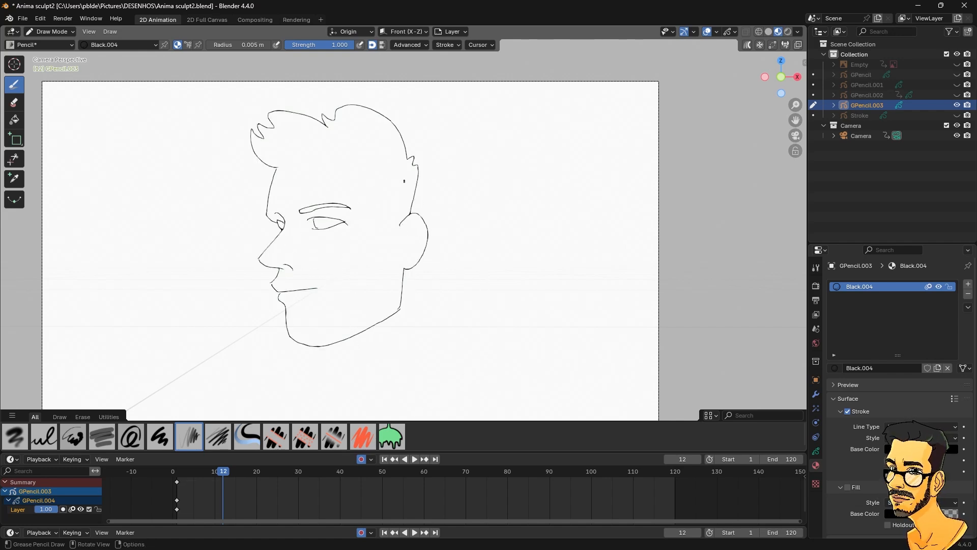
Draw the man's front-facing head on frame 12 beside the profile, and play the animation.
{"action": "left_click_drag", "start_coordinate": [356, 262], "coordinate": [361, 199]}
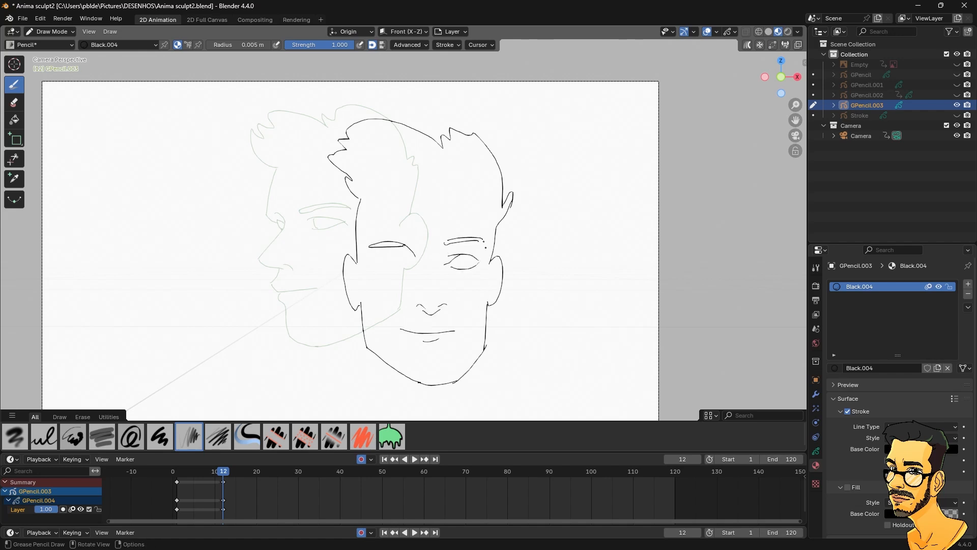
{"action": "key", "text": "space"}
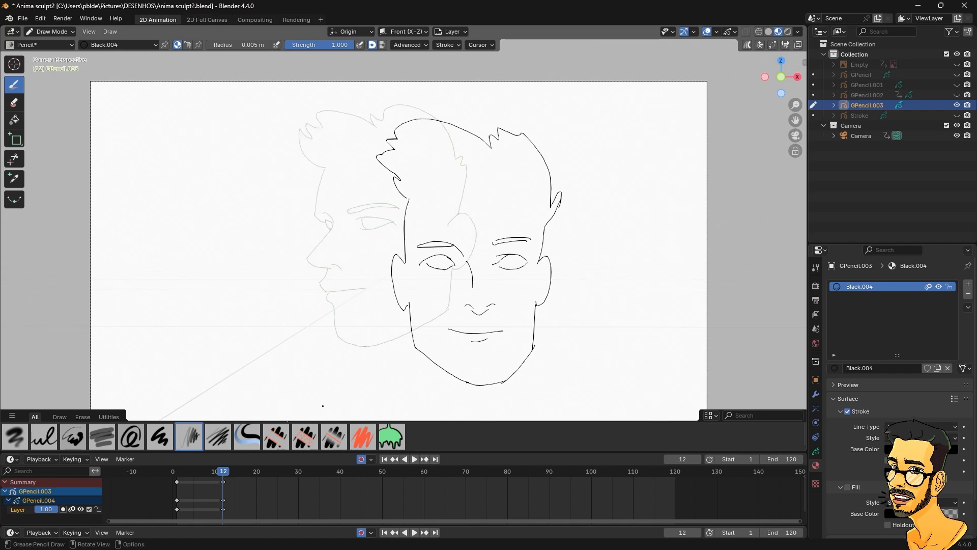
{"action": "left_click", "coordinate": [218, 482]}
{"action": "key", "text": "Escape"}
{"action": "key", "text": "space"}
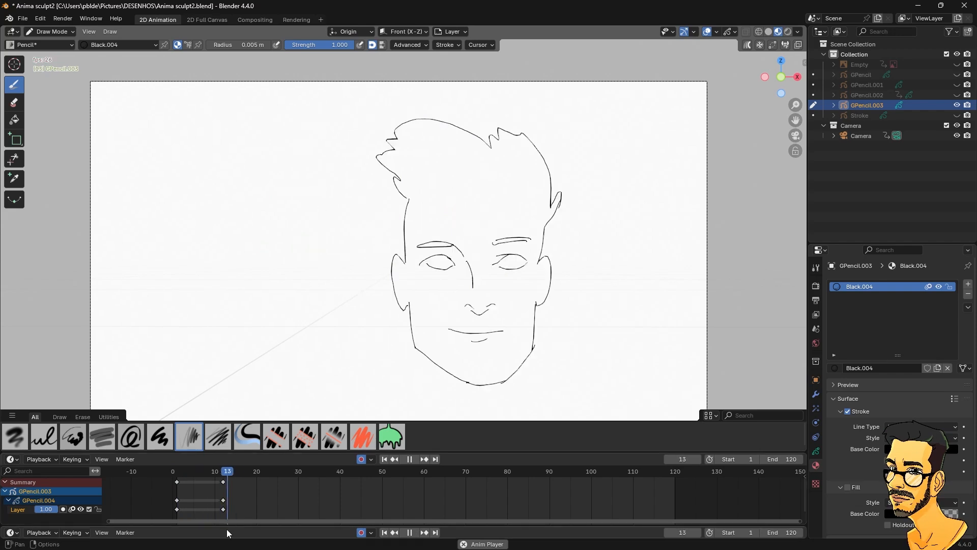
Scrub and play between frames 1 and 12 to examine the jump from the profile to the front-facing head.
{"action": "mouse_move", "coordinate": [207, 478]}
{"action": "left_mouse_down"}
{"action": "mouse_move", "coordinate": [181, 484]}
{"action": "mouse_move", "coordinate": [230, 490]}
{"action": "mouse_move", "coordinate": [190, 499]}
{"action": "left_mouse_up"}
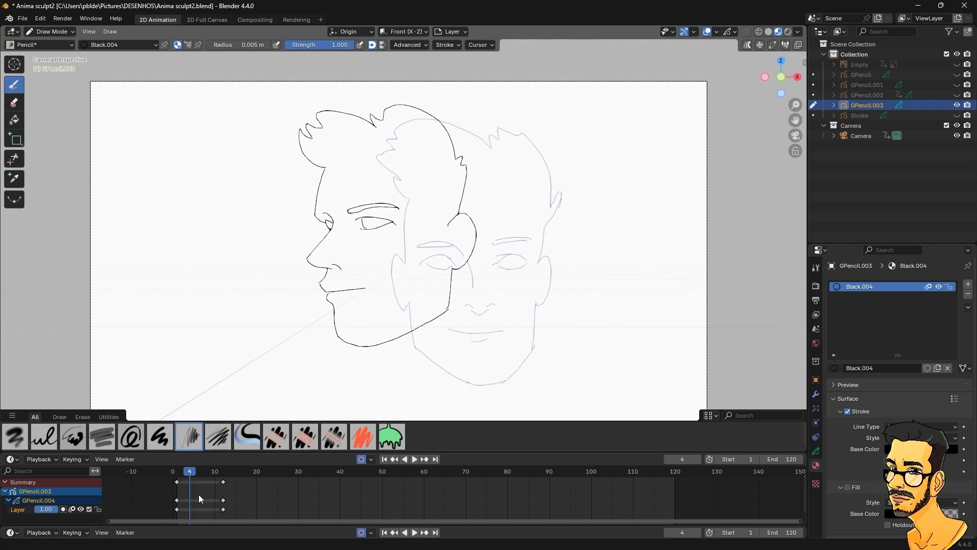
{"action": "key", "text": "space"}
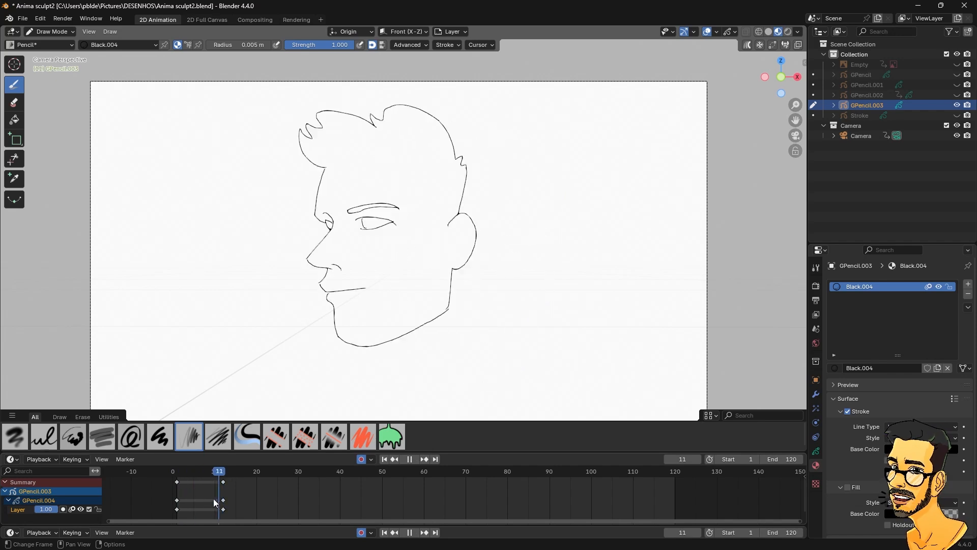
{"action": "left_click", "coordinate": [179, 507]}
{"action": "key", "text": "space"}
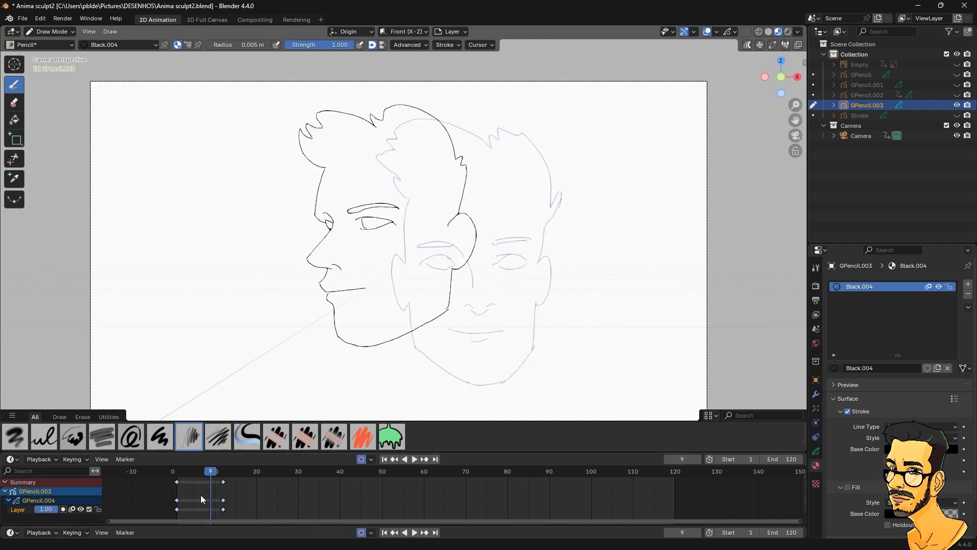
{"action": "left_click_drag", "start_coordinate": [213, 474], "coordinate": [219, 506]}
{"action": "key", "text": "space"}
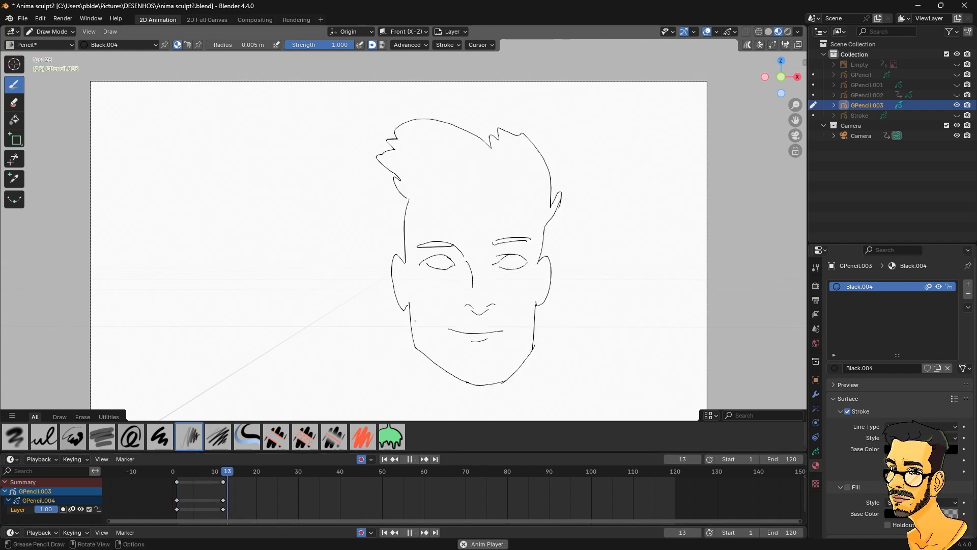
{"action": "key", "text": "space"}
Select both head keyframes and generate the in-betweens with Interpolate Sequence in Edit Mode, with the current frame between them.
{"action": "left_click_drag", "start_coordinate": [255, 495], "coordinate": [134, 501]}
{"action": "left_click_drag", "start_coordinate": [191, 470], "coordinate": [200, 466]}
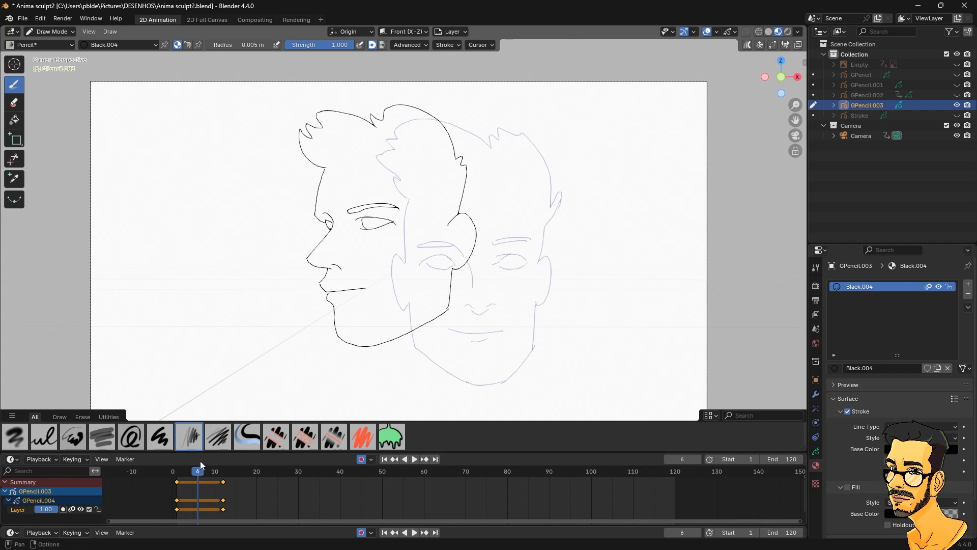
{"action": "left_click", "coordinate": [36, 33]}
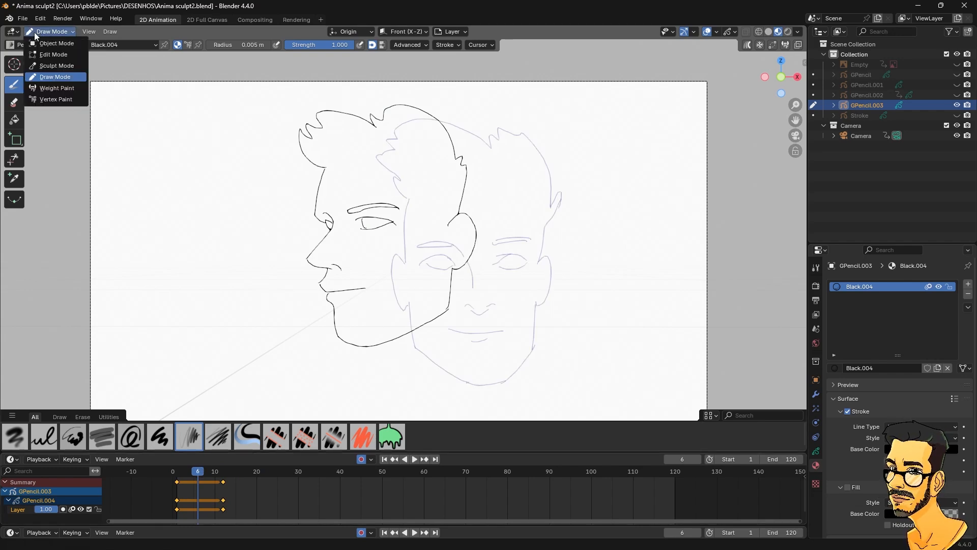
{"action": "left_click", "coordinate": [53, 55]}
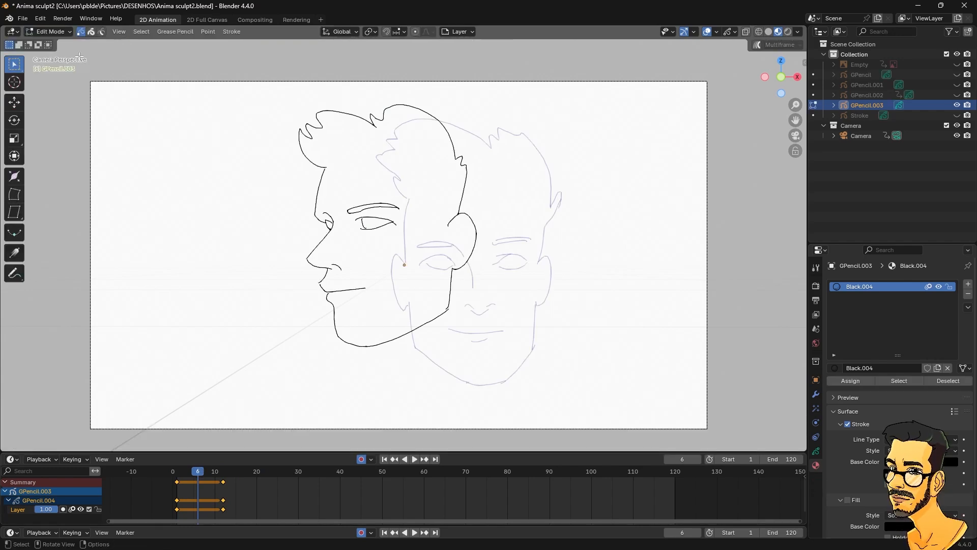
{"action": "left_click", "coordinate": [179, 32]}
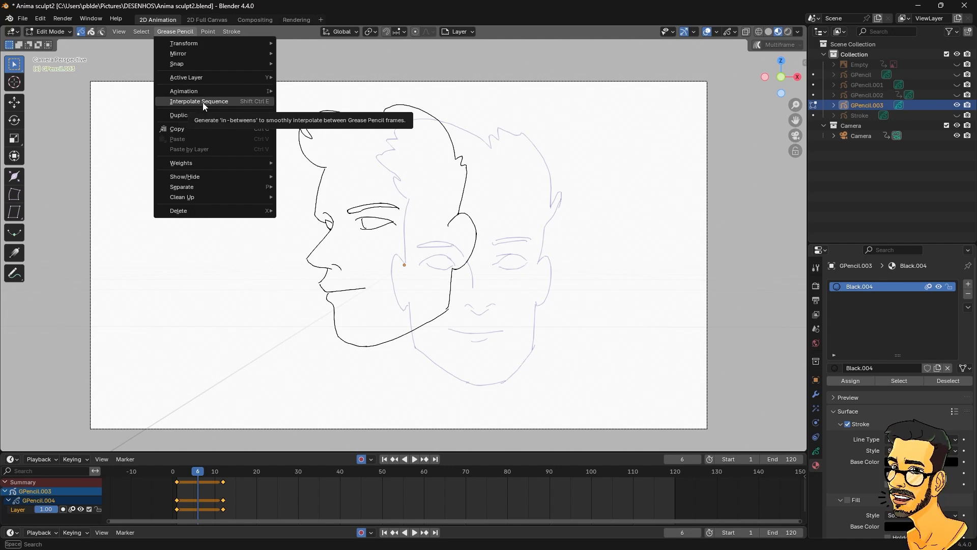
{"action": "left_click", "coordinate": [203, 103]}
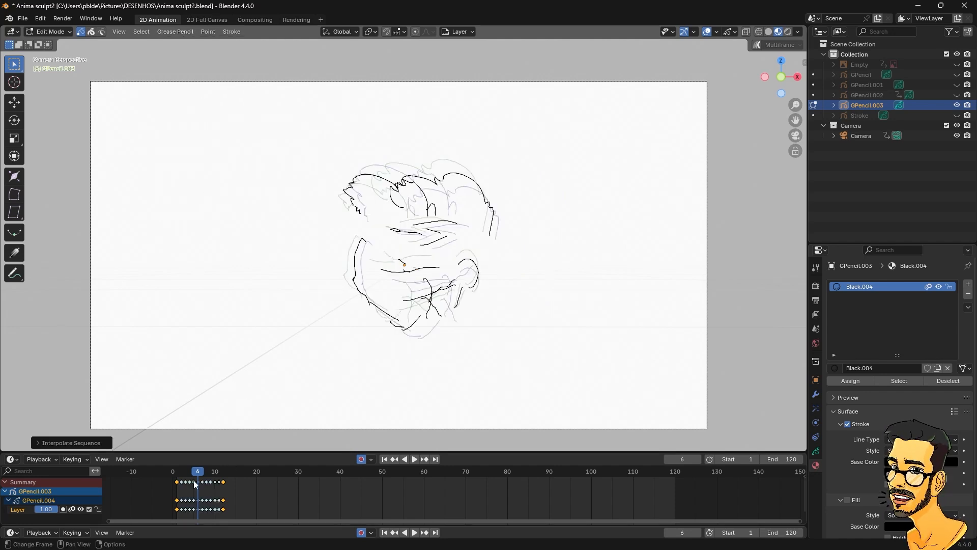
Scrub and play the interpolated frames to examine the head turn.
{"action": "left_click_drag", "start_coordinate": [199, 474], "coordinate": [178, 476]}
{"action": "key", "text": "space"}
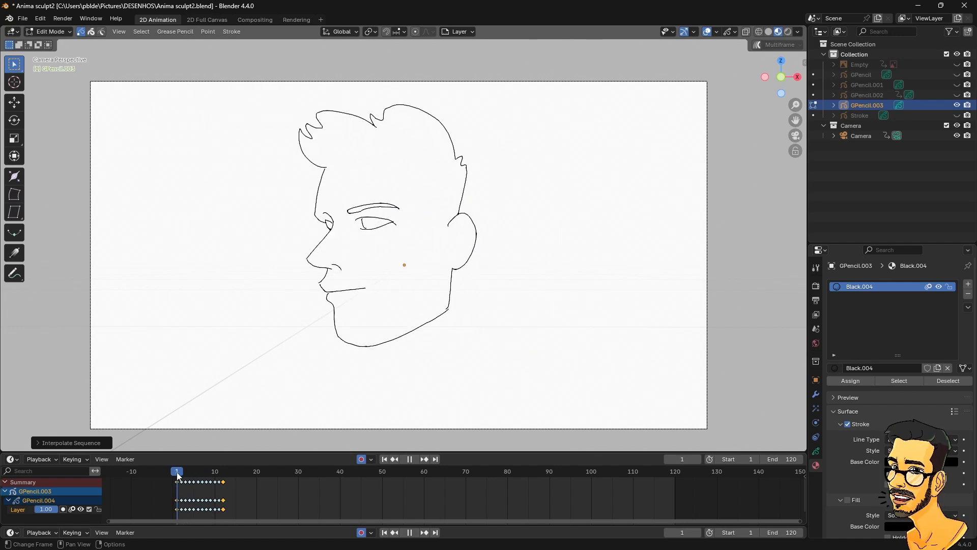
{"action": "key", "text": "space"}
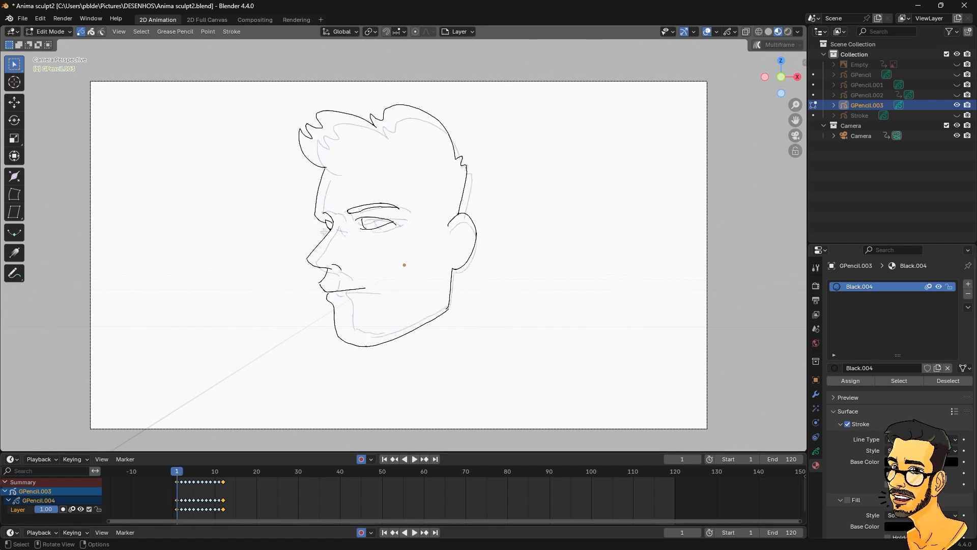
{"action": "left_click_drag", "start_coordinate": [176, 483], "coordinate": [227, 488]}
{"action": "key", "text": "space"}
{"action": "mouse_move", "coordinate": [184, 491]}
{"action": "left_mouse_down"}
{"action": "mouse_move", "coordinate": [176, 487]}
{"action": "mouse_move", "coordinate": [225, 495]}
{"action": "mouse_move", "coordinate": [180, 505]}
{"action": "left_mouse_up"}
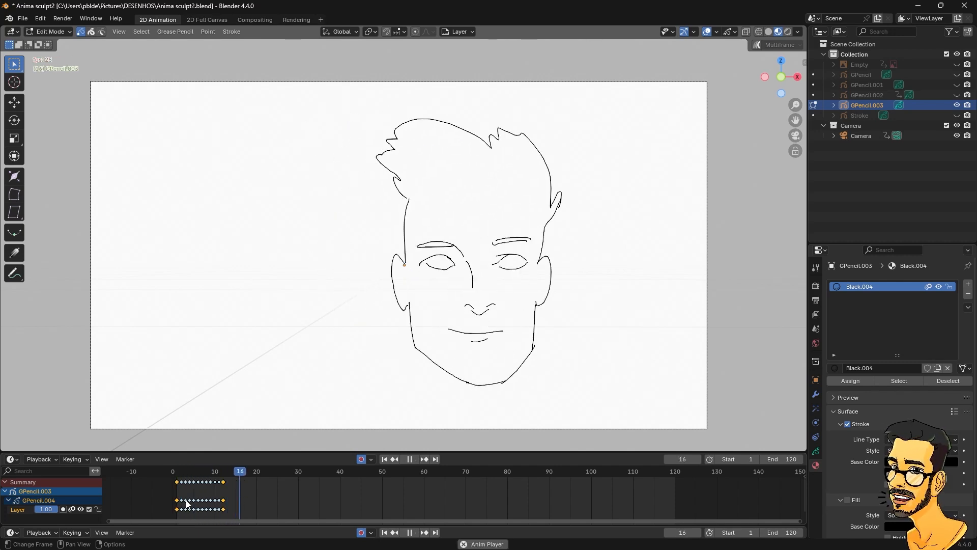
Remove the interpolated in-betweens between the two head keyframes and move to frame 3.
{"action": "left_click", "coordinate": [174, 478]}
{"action": "key", "text": "space"}
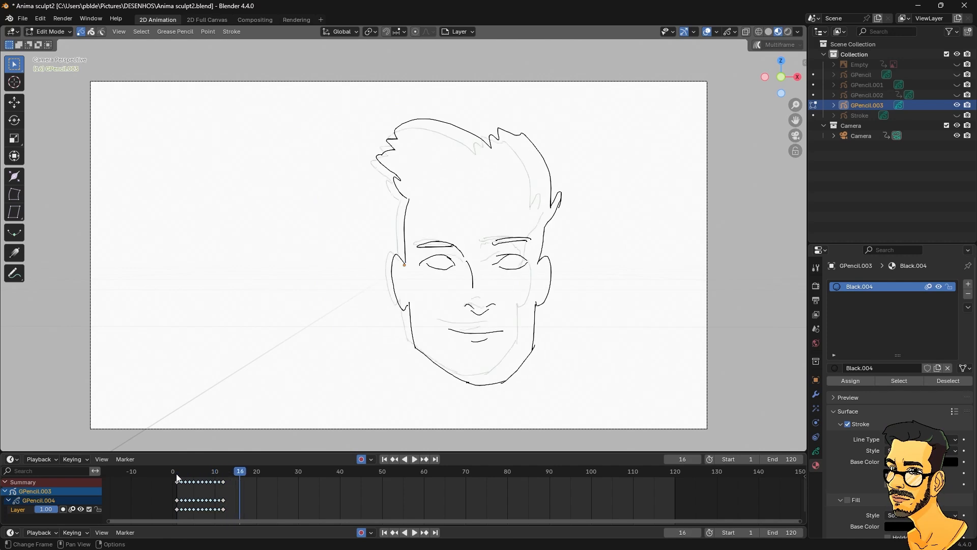
{"action": "key", "text": "a"}
{"action": "key", "text": "space"}
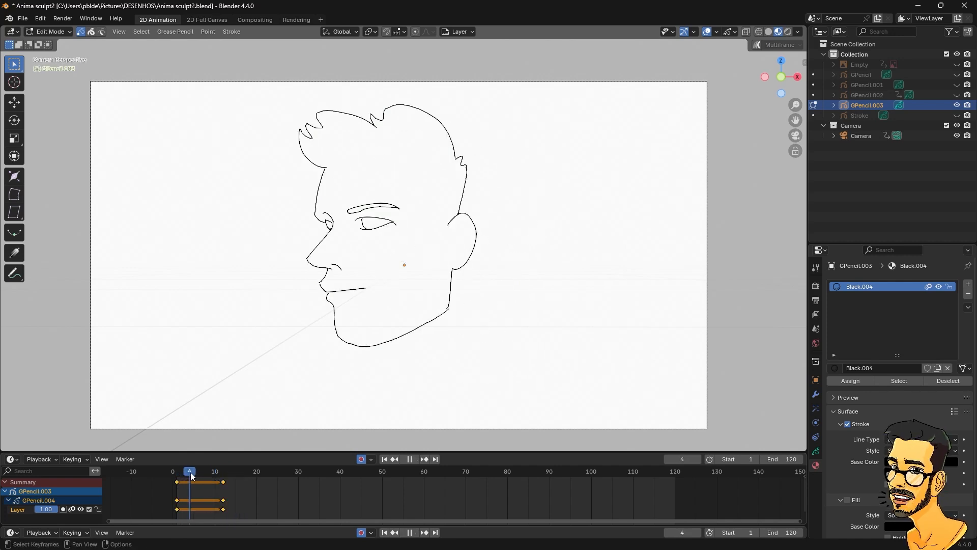
{"action": "left_click_drag", "start_coordinate": [198, 474], "coordinate": [189, 474]}
{"action": "left_click", "coordinate": [186, 472]}
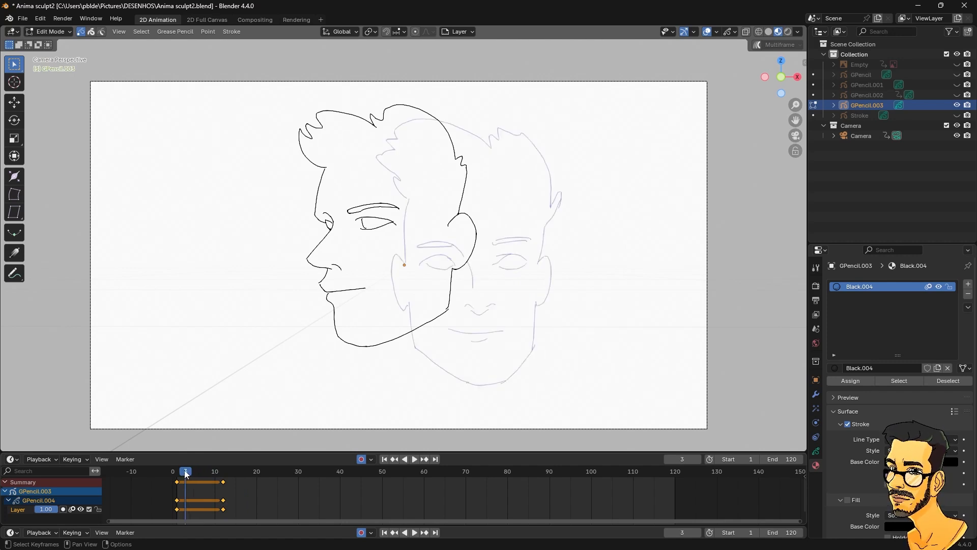
Switch the Grease Pencil object to Sculpt Mode and enlarge the Grab brush radius to 189 px.
{"action": "left_click", "coordinate": [56, 31]}
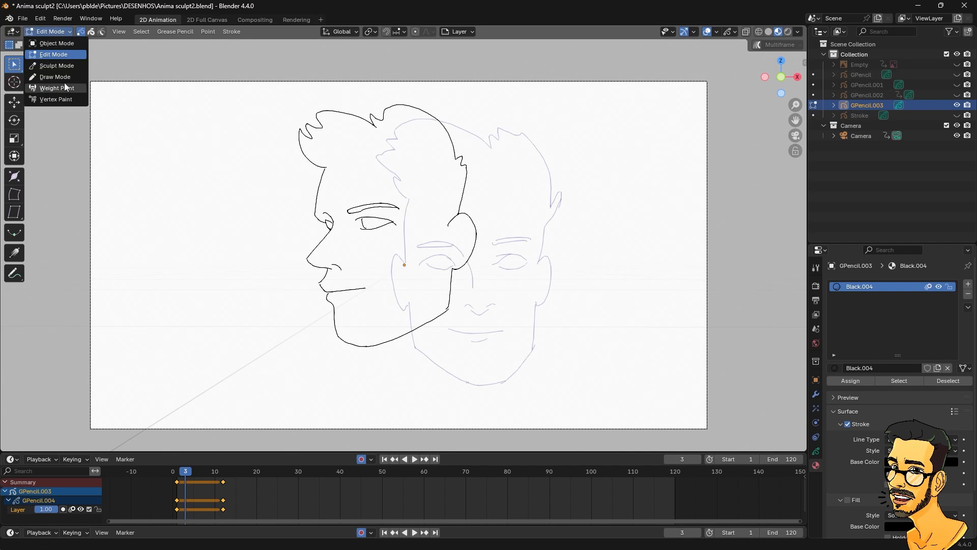
{"action": "left_click", "coordinate": [57, 66]}
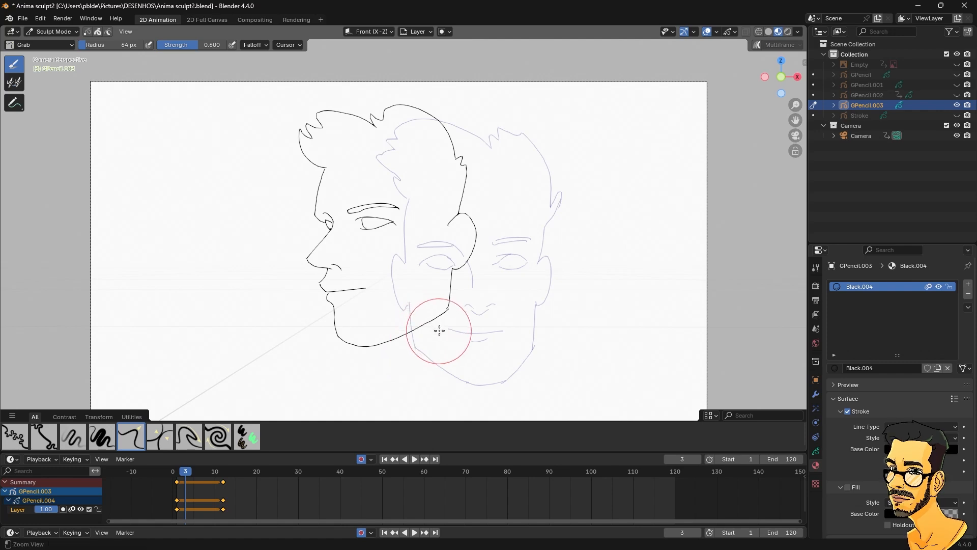
{"action": "scroll", "coordinate": [429, 323], "scroll_direction": "up", "scroll_amount": 2}
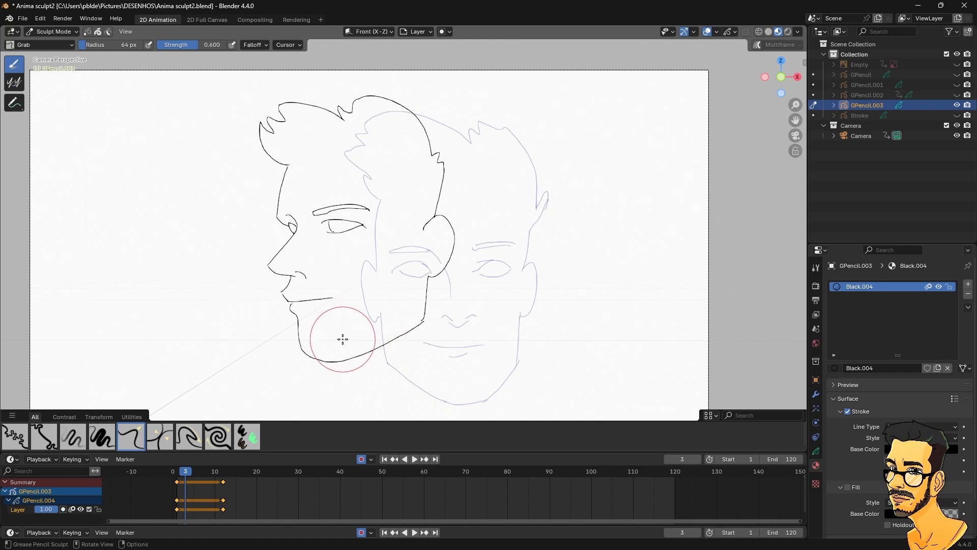
{"action": "key", "text": "f"}
{"action": "left_click", "coordinate": [396, 300]}
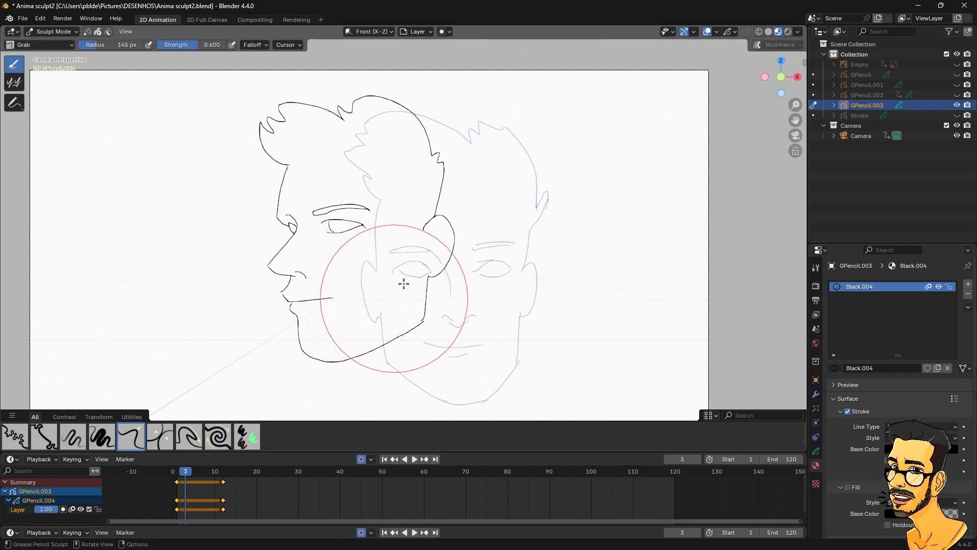
{"action": "key", "text": "f"}
{"action": "left_click", "coordinate": [410, 341]}
Pull the profile's chin, nose, hair and back of the head toward the front-facing pose on frame 3 with the Grab brush.
{"action": "left_click_drag", "start_coordinate": [347, 331], "coordinate": [362, 338]}
{"action": "left_click_drag", "start_coordinate": [299, 238], "coordinate": [310, 243]}
{"action": "left_click_drag", "start_coordinate": [299, 129], "coordinate": [312, 124]}
{"action": "left_click_drag", "start_coordinate": [439, 191], "coordinate": [453, 196]}
{"action": "left_click_drag", "start_coordinate": [435, 254], "coordinate": [453, 291]}
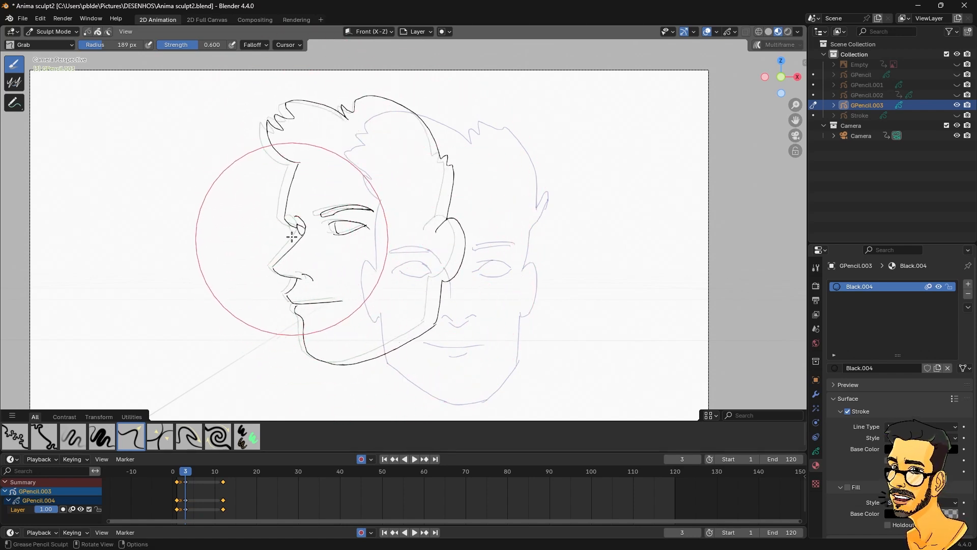
{"action": "left_click_drag", "start_coordinate": [297, 250], "coordinate": [300, 252]}
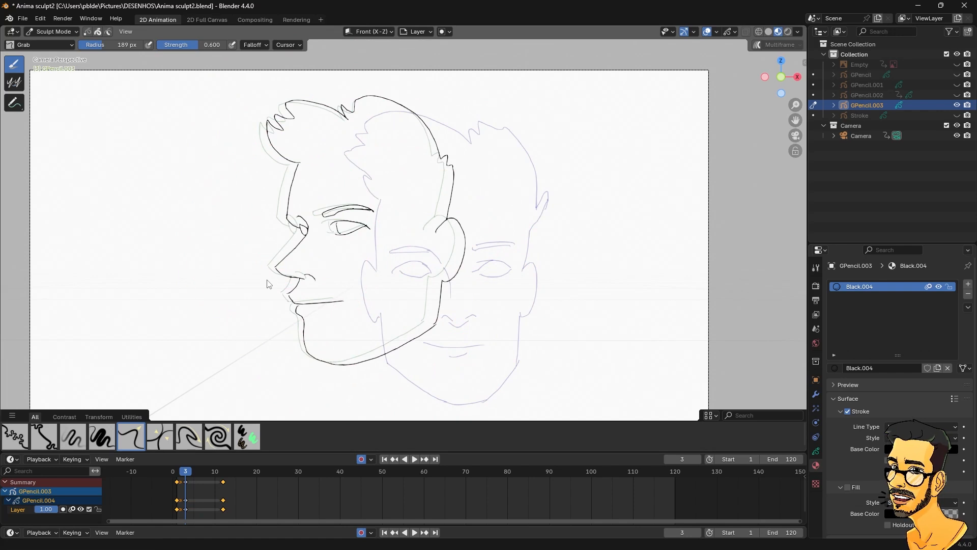
{"action": "left_click", "coordinate": [714, 32]}
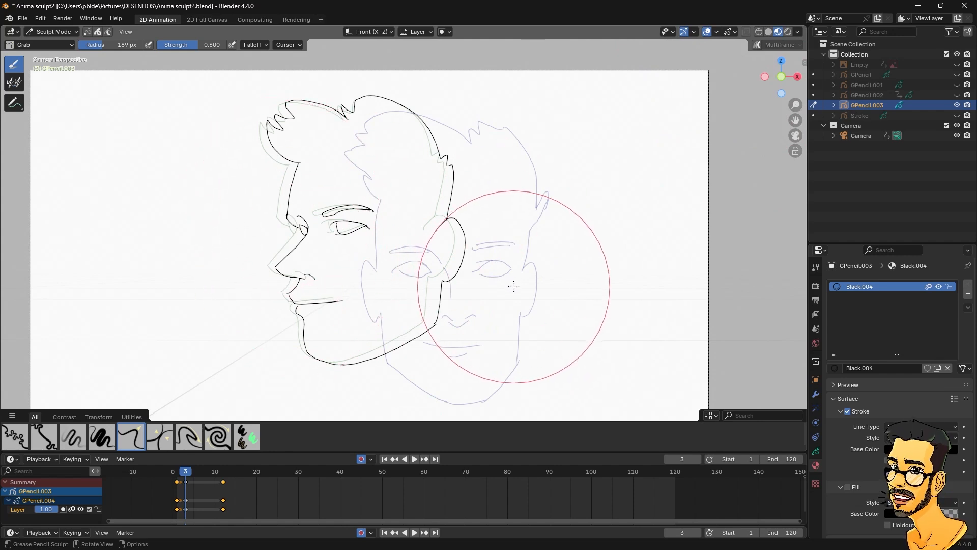
Nudge the nose, back of the head and hair on frame 3 further toward the front-facing pose.
{"action": "left_click_drag", "start_coordinate": [293, 274], "coordinate": [298, 269]}
{"action": "left_click_drag", "start_coordinate": [438, 208], "coordinate": [447, 208]}
{"action": "left_click_drag", "start_coordinate": [434, 157], "coordinate": [442, 154]}
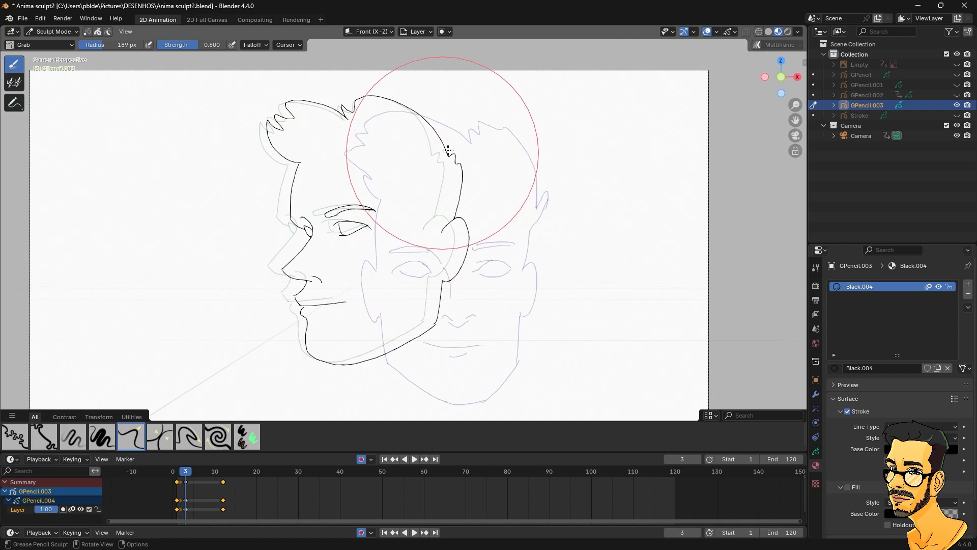
{"action": "left_click_drag", "start_coordinate": [342, 127], "coordinate": [350, 125]}
{"action": "left_click_drag", "start_coordinate": [279, 161], "coordinate": [285, 159]}
Reduce the Grab brush radius to 84 px and refine the eye and the front hair tufts on frame 3.
{"action": "key", "text": "f"}
{"action": "left_click", "coordinate": [384, 257]}
{"action": "mouse_move", "coordinate": [349, 202]}
{"action": "left_mouse_down"}
{"action": "mouse_move", "coordinate": [381, 212]}
{"action": "mouse_move", "coordinate": [343, 213]}
{"action": "mouse_move", "coordinate": [350, 230]}
{"action": "left_mouse_up"}
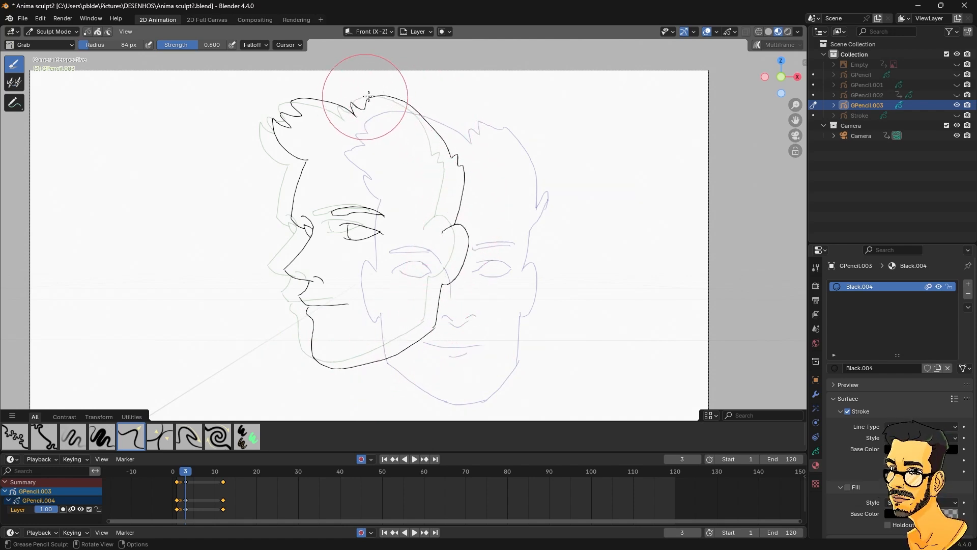
{"action": "left_click_drag", "start_coordinate": [281, 123], "coordinate": [285, 136]}
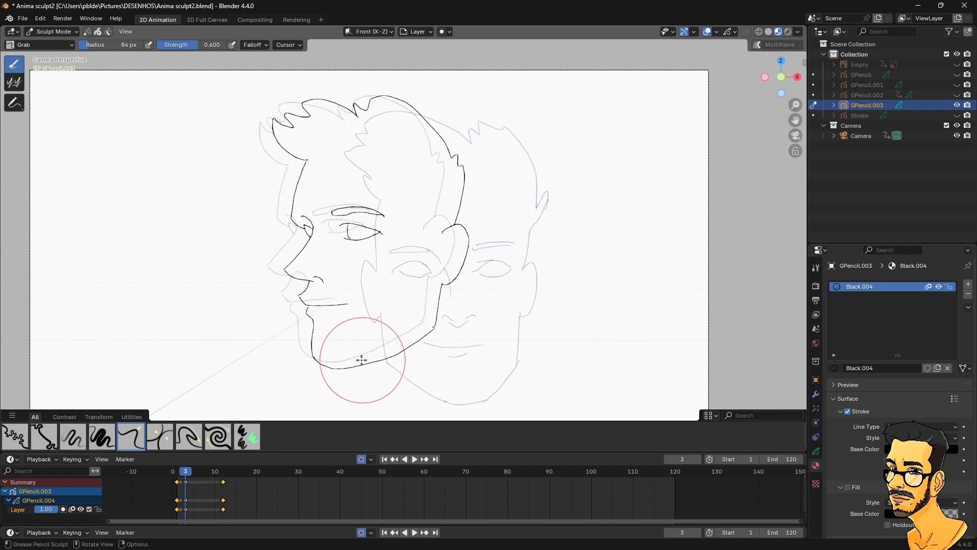
Move the front-facing head's keyframe to frame 10, with the current frame at 8, and preview the timing.
{"action": "key", "text": "space"}
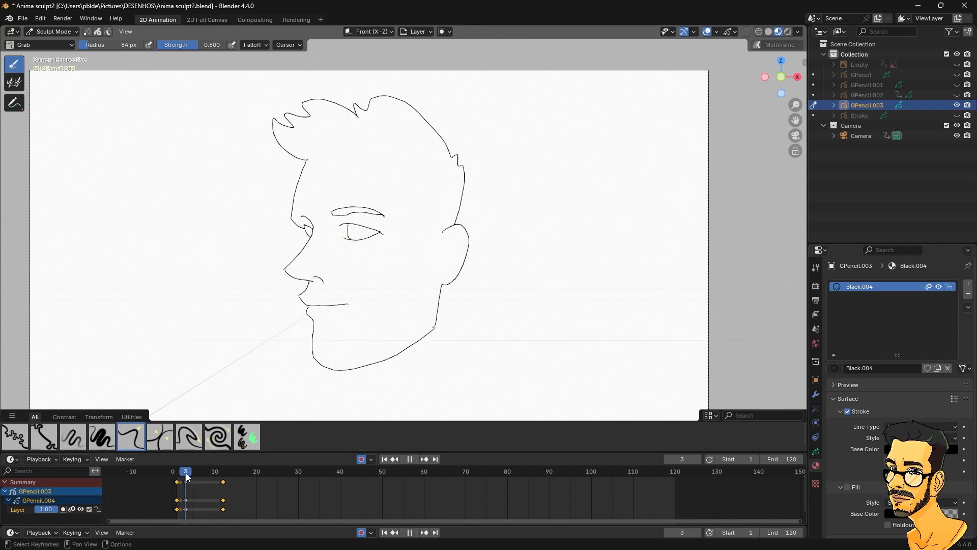
{"action": "mouse_move", "coordinate": [222, 477]}
{"action": "left_mouse_down"}
{"action": "mouse_move", "coordinate": [173, 481]}
{"action": "mouse_move", "coordinate": [220, 486]}
{"action": "mouse_move", "coordinate": [173, 486]}
{"action": "mouse_move", "coordinate": [196, 490]}
{"action": "mouse_move", "coordinate": [178, 496]}
{"action": "mouse_move", "coordinate": [221, 497]}
{"action": "mouse_move", "coordinate": [206, 471]}
{"action": "left_mouse_up"}
{"action": "left_click", "coordinate": [223, 482]}
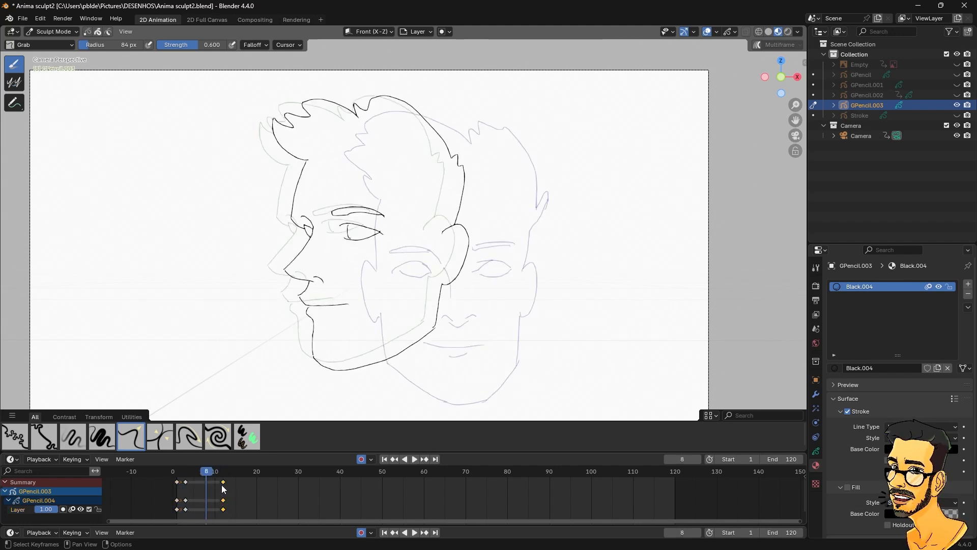
{"action": "key", "text": "g"}
{"action": "left_click", "coordinate": [210, 493]}
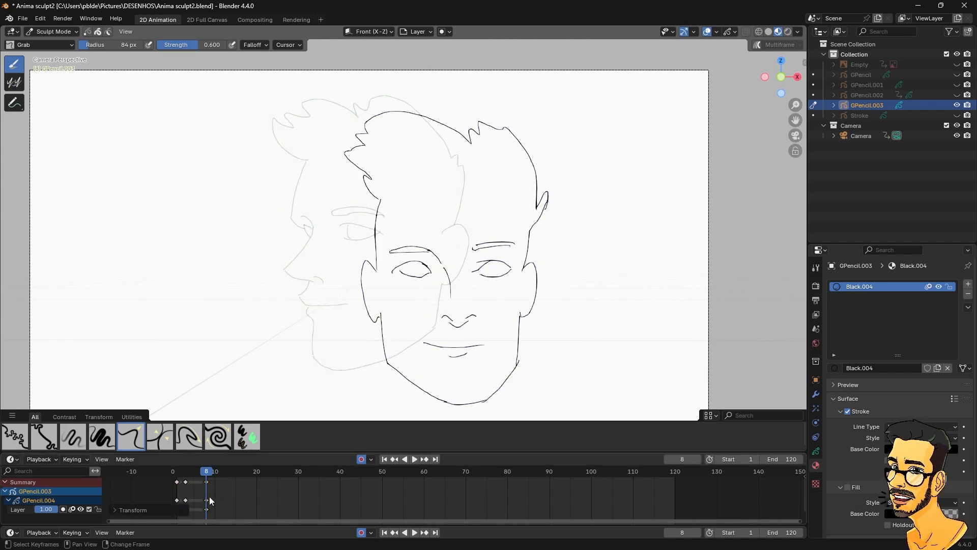
{"action": "key", "text": "g"}
{"action": "left_click", "coordinate": [218, 492]}
{"action": "key", "text": "space"}
{"action": "key", "text": "space"}
With a 110 px Grab brush, pull the front-facing head's hair, ears, far eye and jaw toward the profile on frame 8.
{"action": "key", "text": "f"}
{"action": "left_click", "coordinate": [430, 356]}
{"action": "middle_click_drag", "start_coordinate": [432, 350], "coordinate": [437, 336], "text": "shift"}
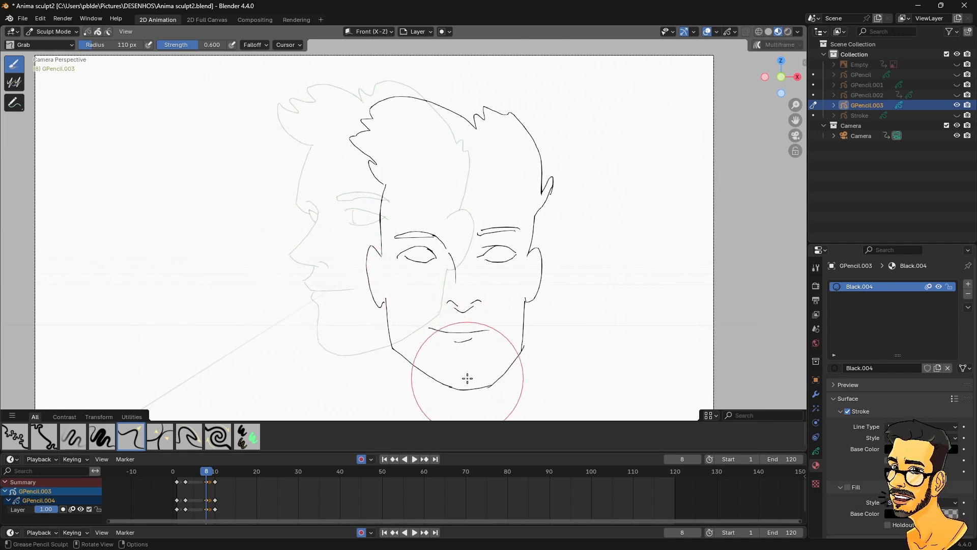
{"action": "mouse_move", "coordinate": [380, 305]}
{"action": "left_mouse_down"}
{"action": "mouse_move", "coordinate": [360, 257]}
{"action": "mouse_move", "coordinate": [382, 174]}
{"action": "mouse_move", "coordinate": [363, 163]}
{"action": "left_mouse_up"}
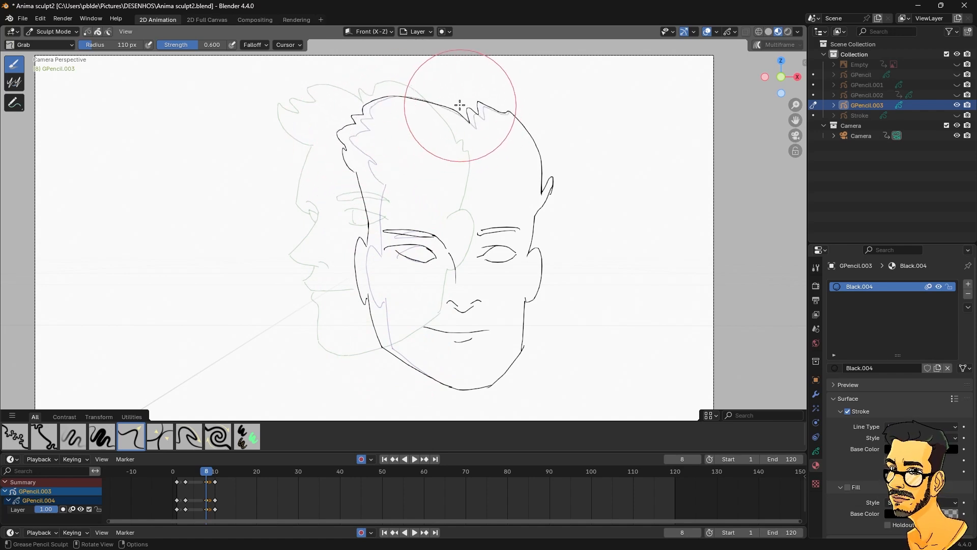
{"action": "left_click_drag", "start_coordinate": [548, 165], "coordinate": [545, 165]}
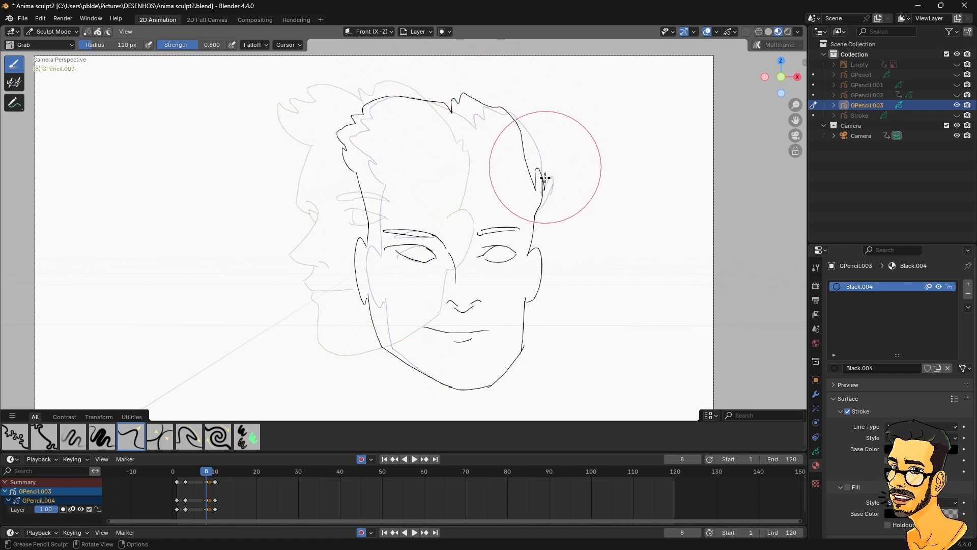
{"action": "left_click_drag", "start_coordinate": [504, 250], "coordinate": [484, 246]}
{"action": "left_click_drag", "start_coordinate": [540, 279], "coordinate": [528, 277]}
{"action": "left_click_drag", "start_coordinate": [540, 358], "coordinate": [527, 359]}
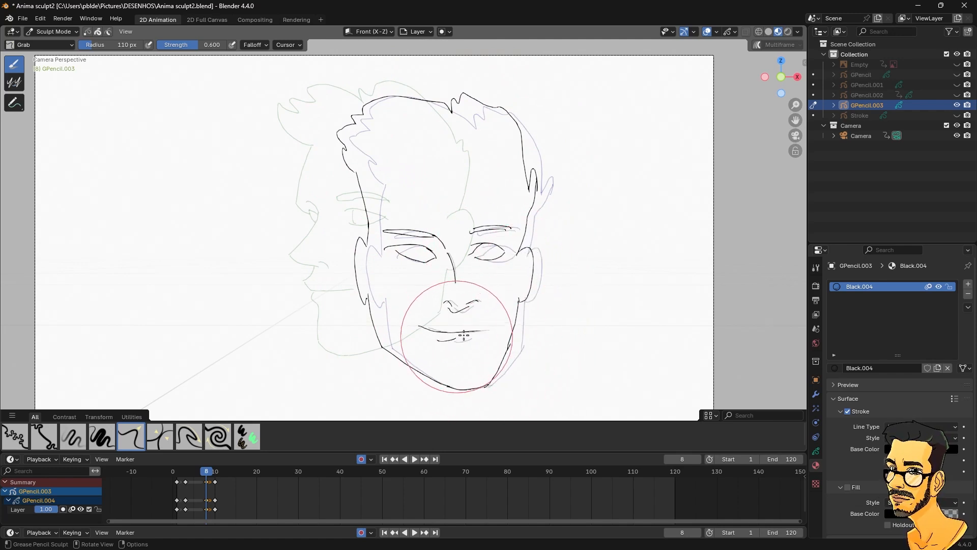
Shift the mouth, nose, near eye, brow and chin on frame 8 toward the profile.
{"action": "left_click_drag", "start_coordinate": [484, 339], "coordinate": [479, 338]}
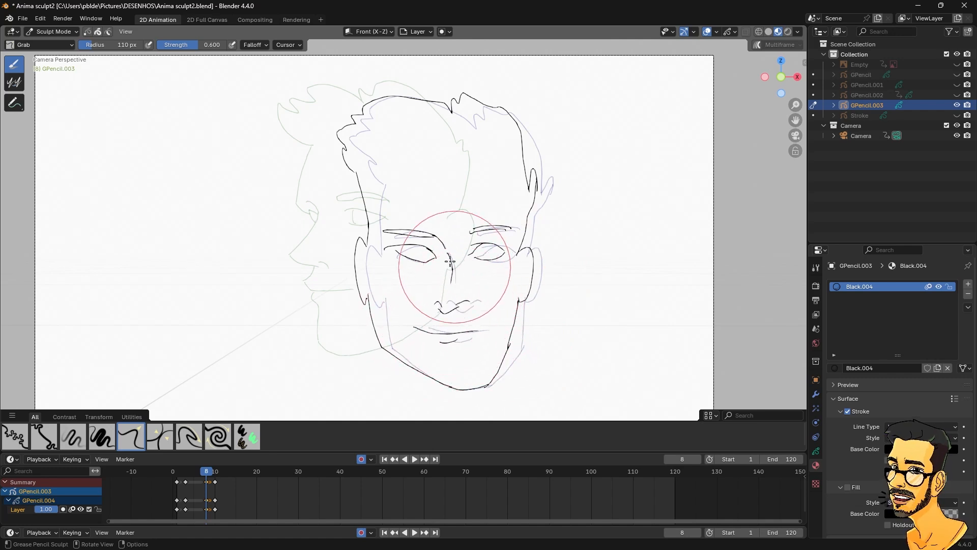
{"action": "left_click_drag", "start_coordinate": [431, 244], "coordinate": [369, 227]}
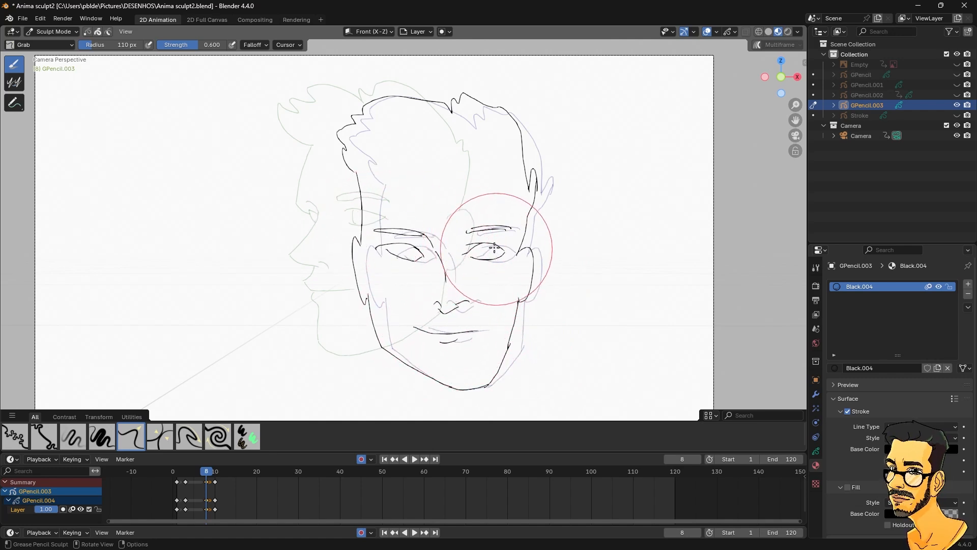
{"action": "mouse_move", "coordinate": [471, 385]}
{"action": "left_mouse_down"}
{"action": "mouse_move", "coordinate": [417, 375]}
{"action": "mouse_move", "coordinate": [476, 377]}
{"action": "left_mouse_up"}
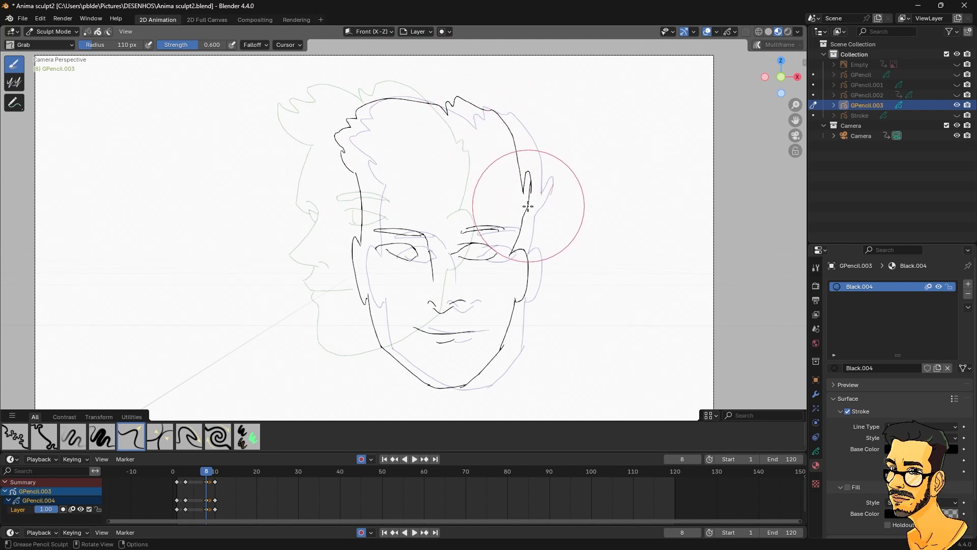
Reduce the Grab brush radius to 64 px and adjust the nose bridge, near eye and brow on frame 8.
{"action": "key", "text": "f"}
{"action": "left_click", "coordinate": [502, 272]}
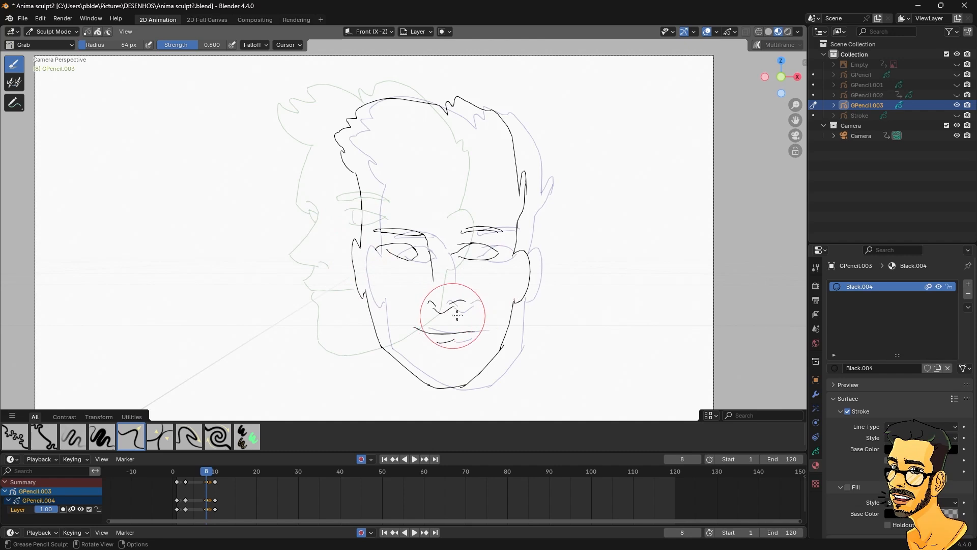
{"action": "left_click_drag", "start_coordinate": [466, 264], "coordinate": [428, 276]}
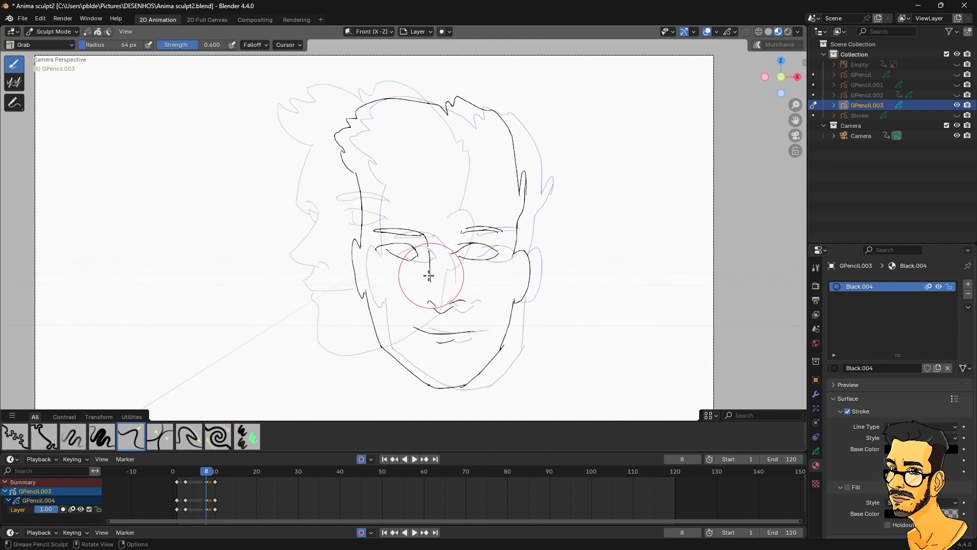
{"action": "left_click_drag", "start_coordinate": [385, 237], "coordinate": [378, 225]}
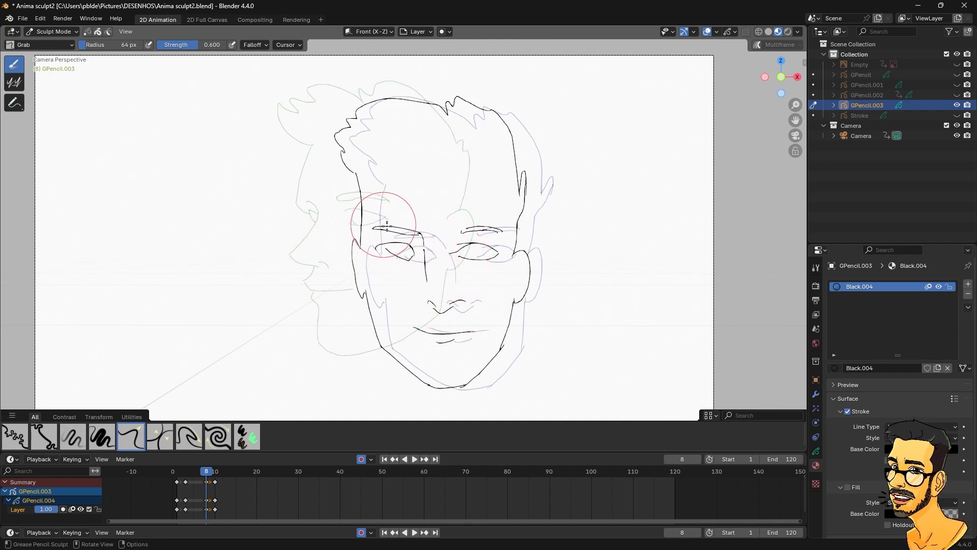
Shift the chin on frame 8 with a 110 px Grab brush, and refine the nose with a 46 px radius.
{"action": "key", "text": "f"}
{"action": "left_click", "coordinate": [471, 381]}
{"action": "left_click_drag", "start_coordinate": [436, 385], "coordinate": [418, 374]}
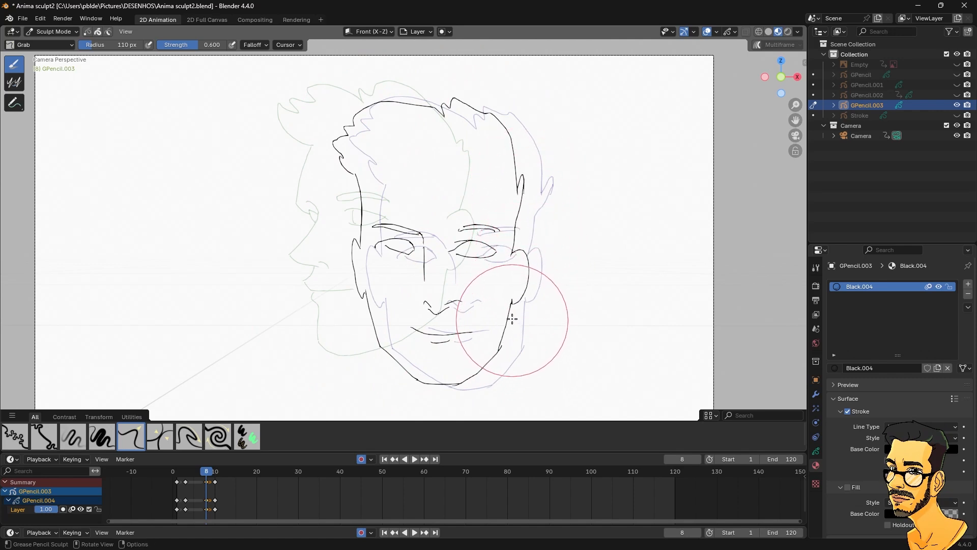
{"action": "key", "text": "f"}
{"action": "left_click", "coordinate": [431, 305]}
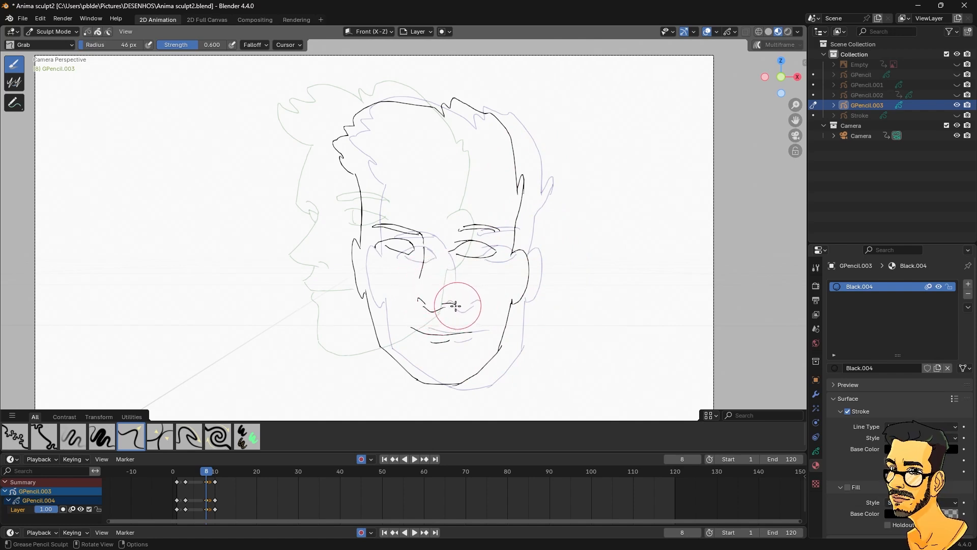
Move the last two head keyframes to frames 6 and 8 and scrub through the turn.
{"action": "key", "text": "space"}
{"action": "left_click_drag", "start_coordinate": [222, 475], "coordinate": [195, 508]}
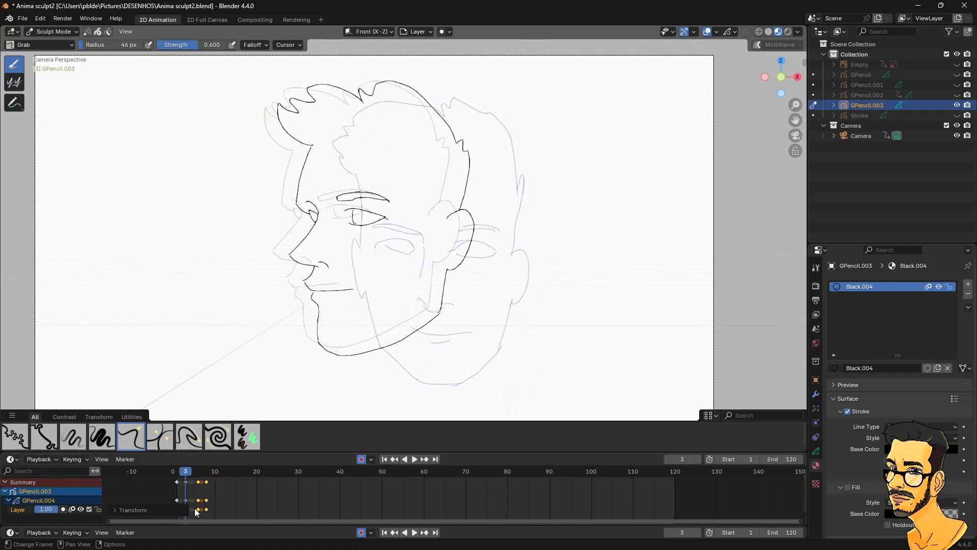
{"action": "key", "text": "space"}
{"action": "mouse_move", "coordinate": [197, 492]}
{"action": "left_mouse_down"}
{"action": "mouse_move", "coordinate": [208, 489]}
{"action": "mouse_move", "coordinate": [191, 490]}
{"action": "left_mouse_up"}
Set the playback range to start at frame 0 and end at frame 13, and play the head turn.
{"action": "left_click_drag", "start_coordinate": [774, 532], "coordinate": [711, 532]}
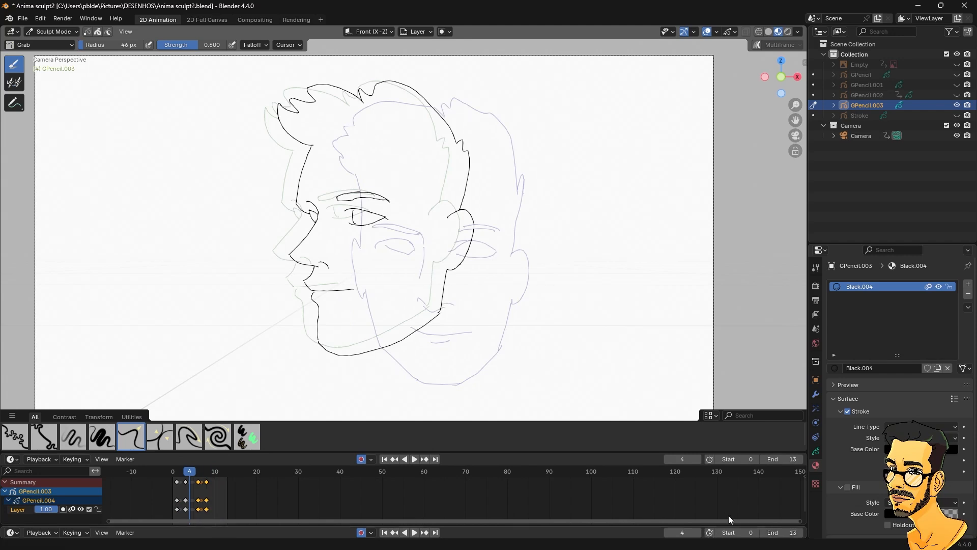
{"action": "left_click", "coordinate": [414, 459]}
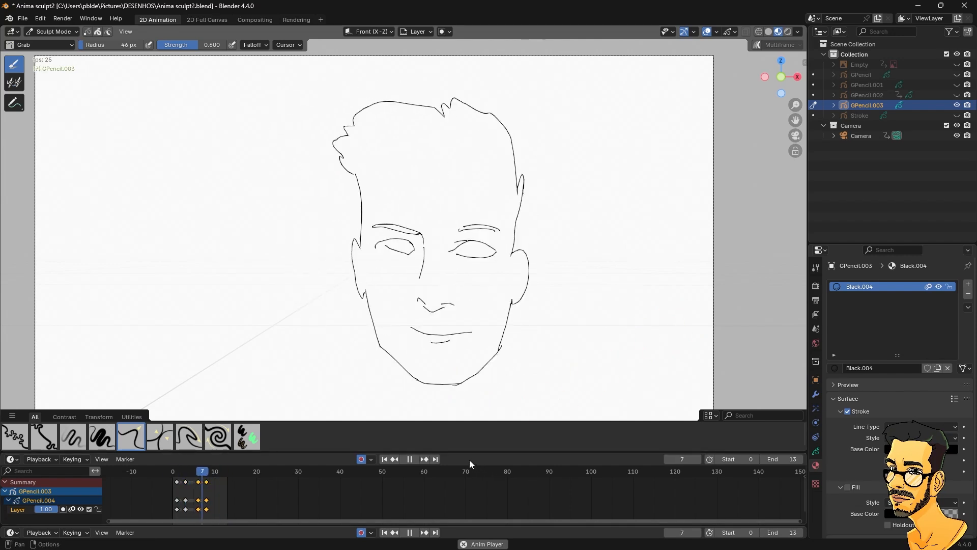
{"action": "key", "text": "space"}
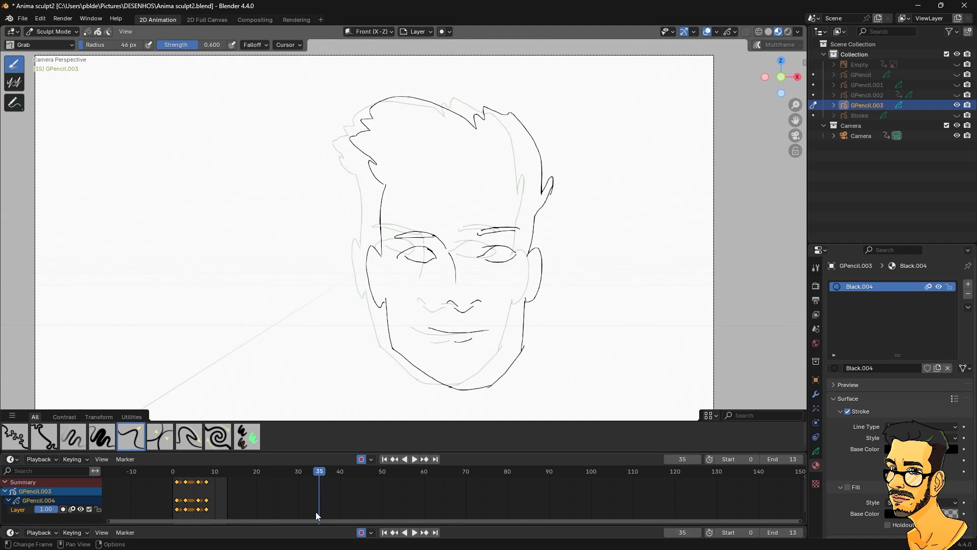
Extend the playback range to end at frame 39 and return to frame 1.
{"action": "left_click_drag", "start_coordinate": [782, 532], "coordinate": [809, 532]}
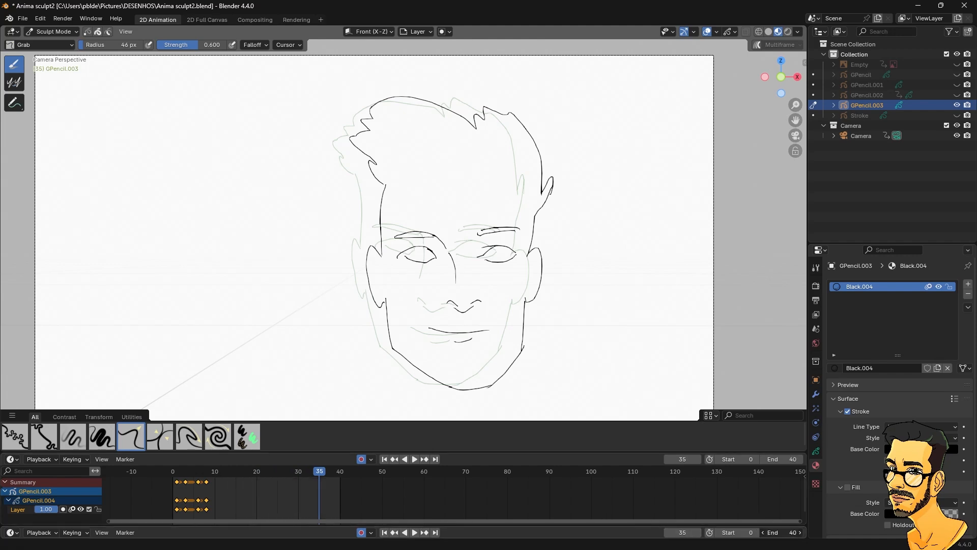
{"action": "left_click", "coordinate": [178, 476]}
{"action": "key", "text": "space"}
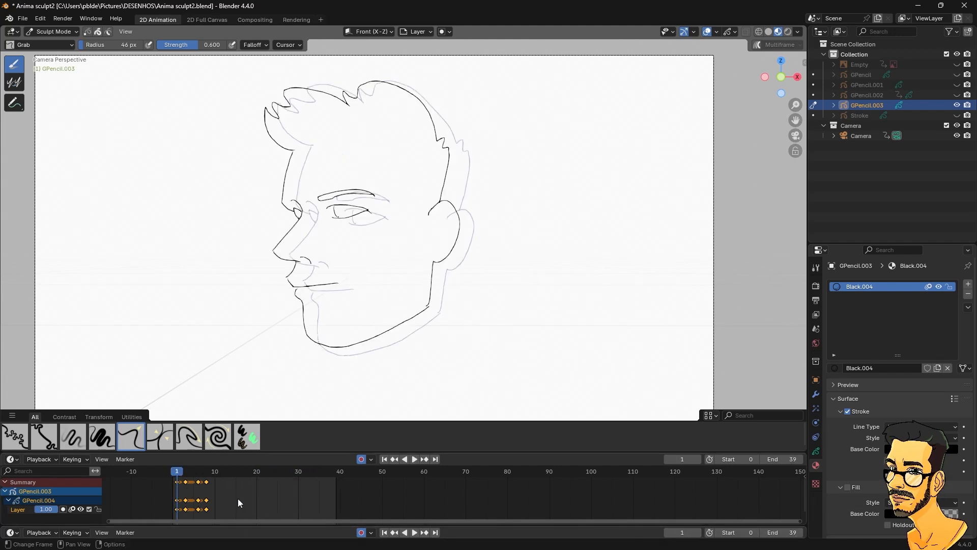
Scale the timing of all head keyframes from frame 1 so the last lands on frame 20, and play the animation.
{"action": "key", "text": "s"}
{"action": "left_click", "coordinate": [343, 497]}
{"action": "key", "text": "space"}
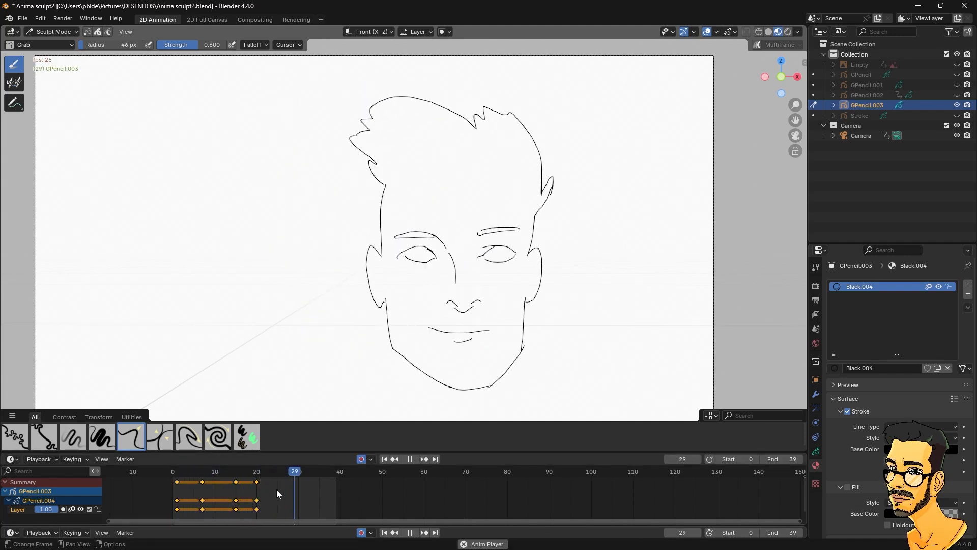
Replay the head turn from its opening frames and stop at frame 4.
{"action": "key", "text": "space"}
{"action": "left_click", "coordinate": [182, 473]}
{"action": "key", "text": "space"}
{"action": "left_click", "coordinate": [187, 492]}
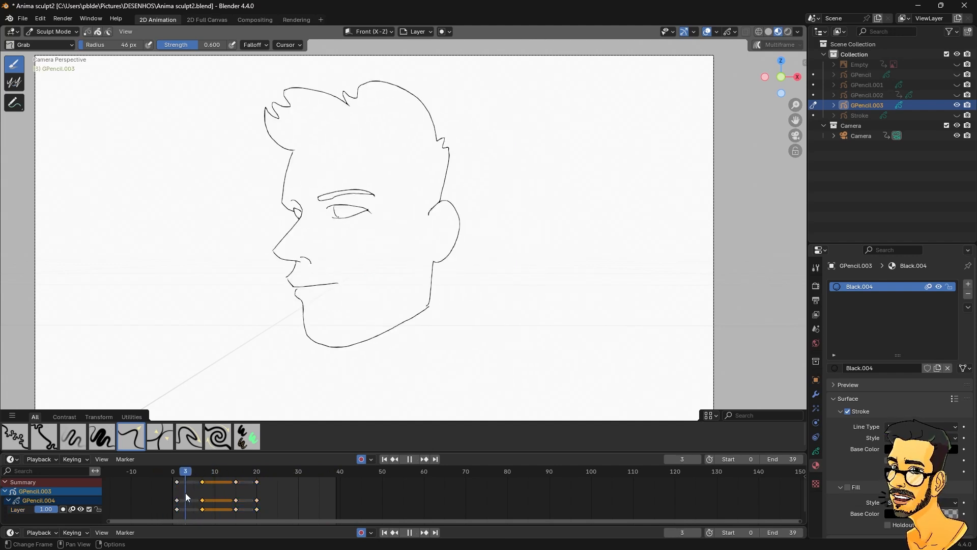
{"action": "key", "text": "space"}
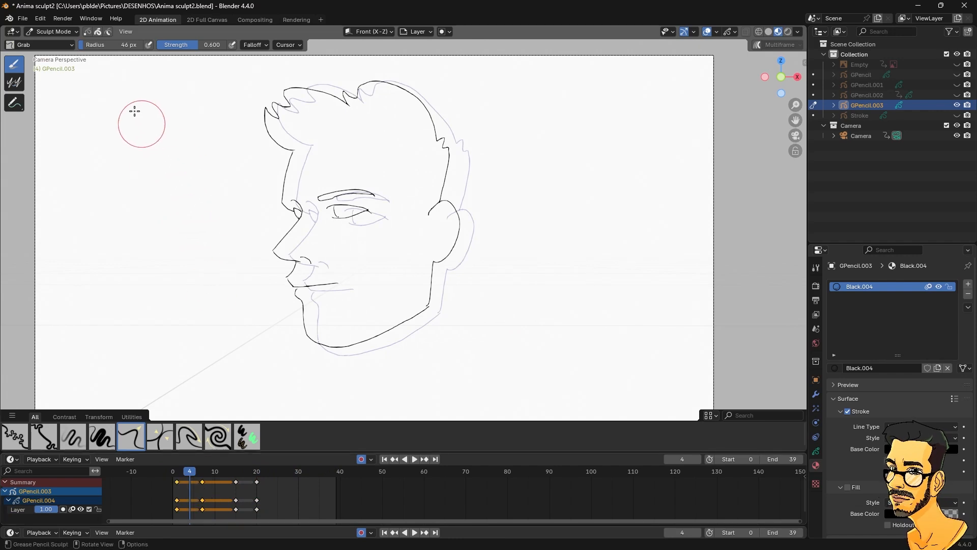
Fill the gap between the first two head keyframes at frames 1 and 7 with Interpolate Sequence in Edit Mode.
{"action": "key", "text": "Tab"}
{"action": "left_click", "coordinate": [173, 32]}
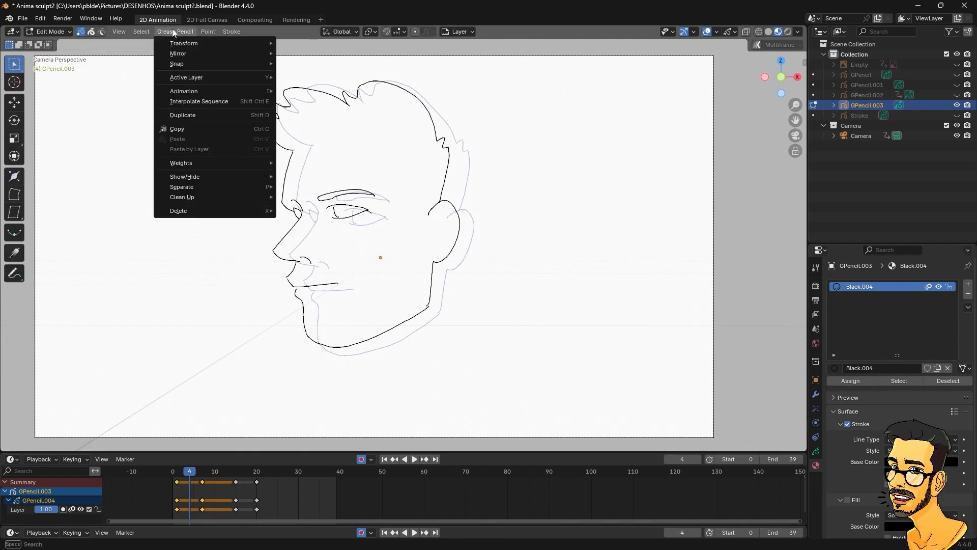
{"action": "left_click", "coordinate": [187, 102]}
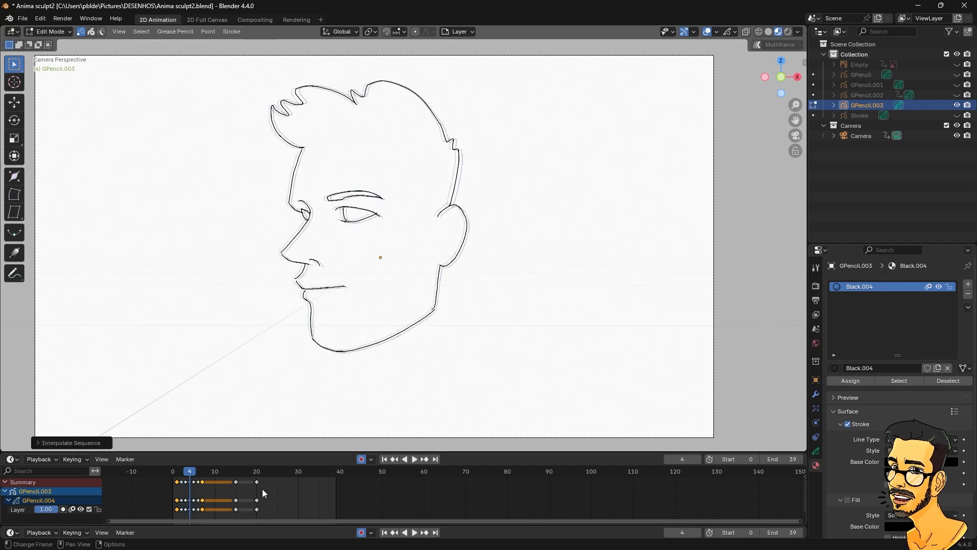
Move the last two head keyframes to frames 10 and 17.
{"action": "mouse_move", "coordinate": [189, 470]}
{"action": "left_mouse_down"}
{"action": "mouse_move", "coordinate": [180, 470]}
{"action": "mouse_move", "coordinate": [218, 472]}
{"action": "mouse_move", "coordinate": [161, 479]}
{"action": "mouse_move", "coordinate": [244, 486]}
{"action": "mouse_move", "coordinate": [218, 487]}
{"action": "mouse_move", "coordinate": [273, 524]}
{"action": "left_mouse_up"}
{"action": "left_click", "coordinate": [236, 492]}
{"action": "key", "text": "g"}
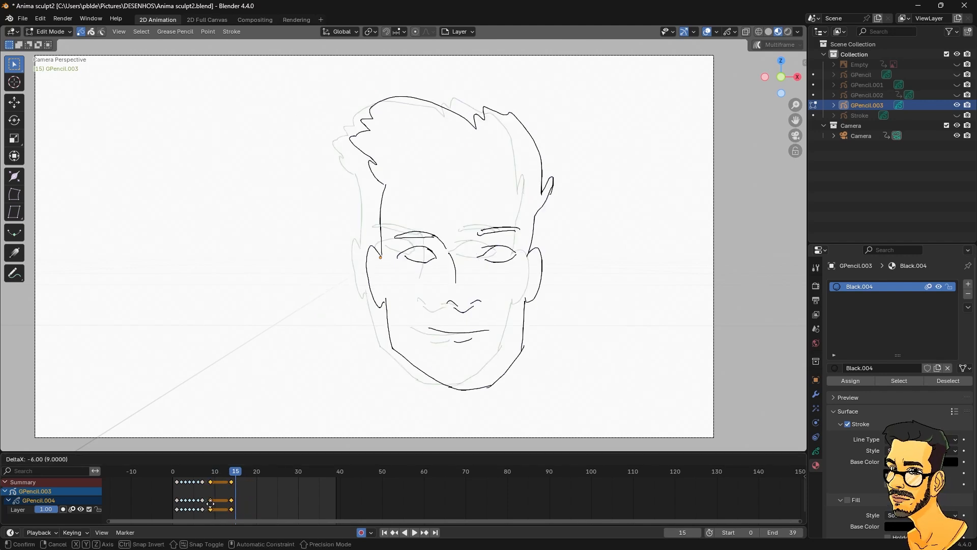
{"action": "left_click", "coordinate": [213, 503]}
{"action": "left_click_drag", "start_coordinate": [226, 496], "coordinate": [210, 506]}
{"action": "key", "text": "g"}
{"action": "left_click", "coordinate": [241, 490]}
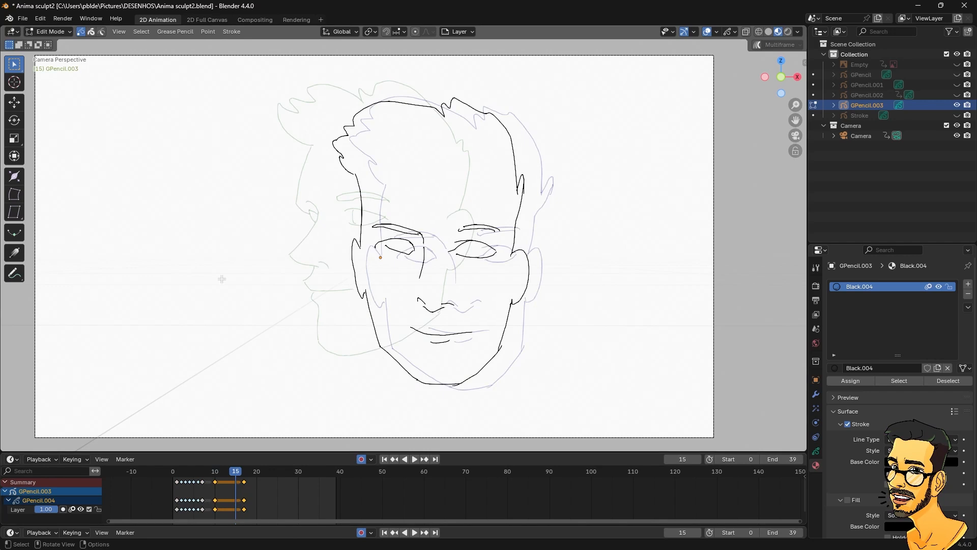
Interpolate the sequence between the keyframes at frames 10 and 17 and preview the animation.
{"action": "left_click", "coordinate": [175, 32]}
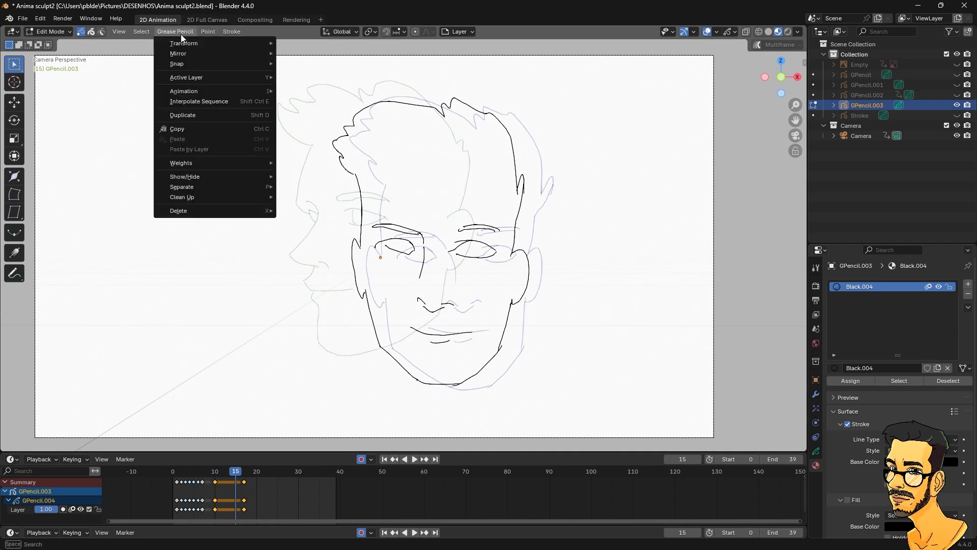
{"action": "left_click", "coordinate": [196, 101]}
{"action": "key", "text": "space"}
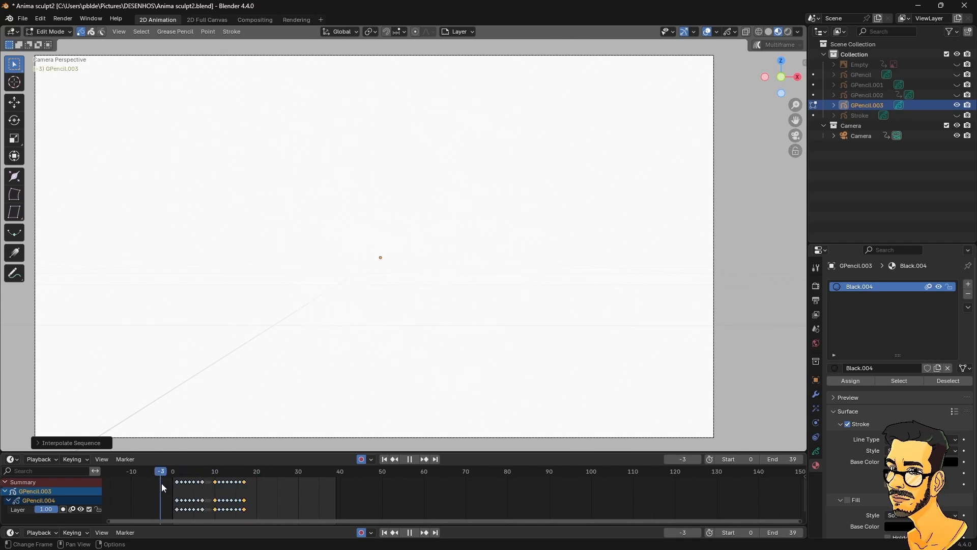
{"action": "key", "text": "Escape"}
Shift the front-view keyframe block to frames 11 through 18 and preview the transition from the profile pose.
{"action": "left_click_drag", "start_coordinate": [278, 489], "coordinate": [211, 510]}
{"action": "key", "text": "g"}
{"action": "left_click", "coordinate": [208, 508]}
{"action": "key", "text": "g"}
{"action": "left_click", "coordinate": [225, 504]}
{"action": "left_click_drag", "start_coordinate": [207, 476], "coordinate": [212, 475]}
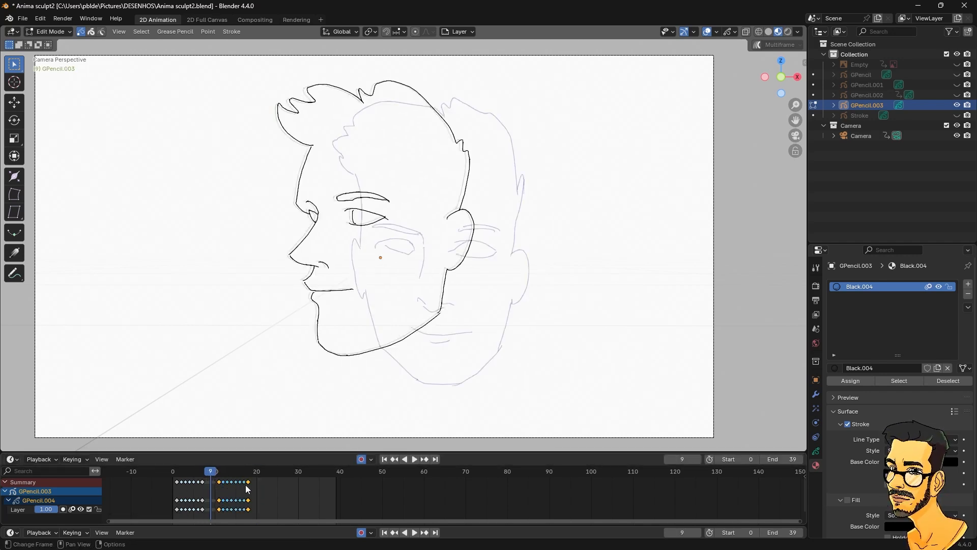
{"action": "left_click", "coordinate": [205, 477]}
{"action": "key", "text": "space"}
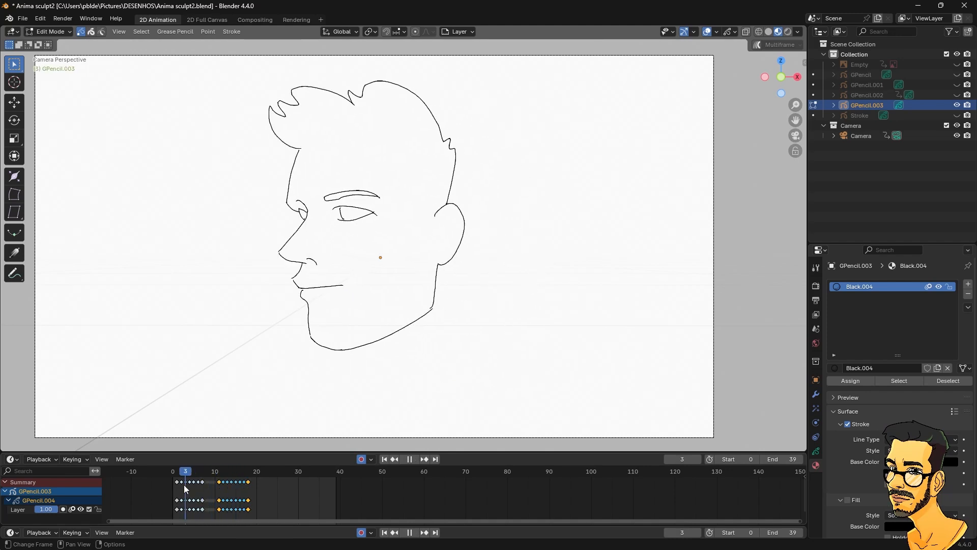
Move the front-view keyframe block to frames 9 through 16 and play the head turn.
{"action": "left_click_drag", "start_coordinate": [219, 495], "coordinate": [182, 477]}
{"action": "key", "text": "g"}
{"action": "left_click", "coordinate": [265, 492]}
{"action": "key", "text": "space"}
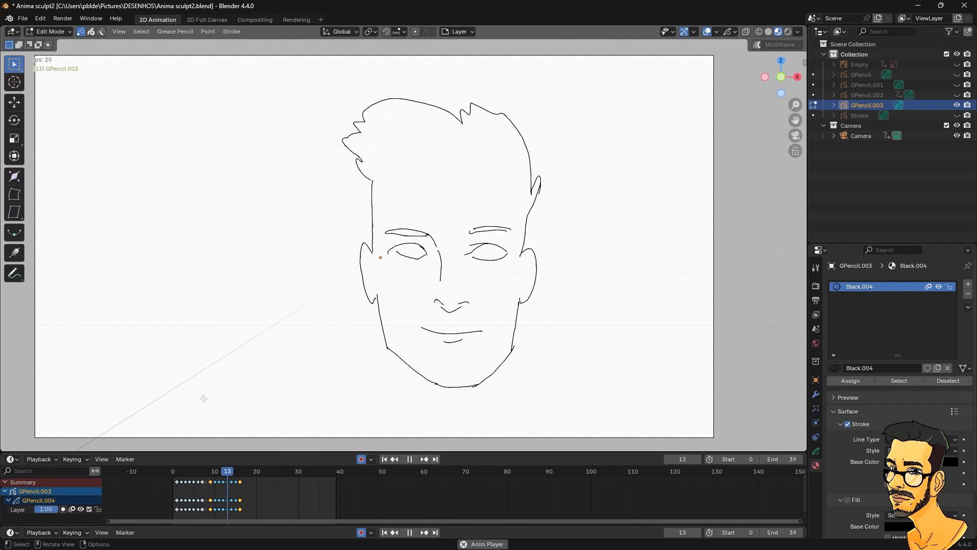
{"action": "key", "text": "space"}
Move the front-view keyframe block to frames 12 through 19 and play and scrub the turn.
{"action": "key", "text": "g"}
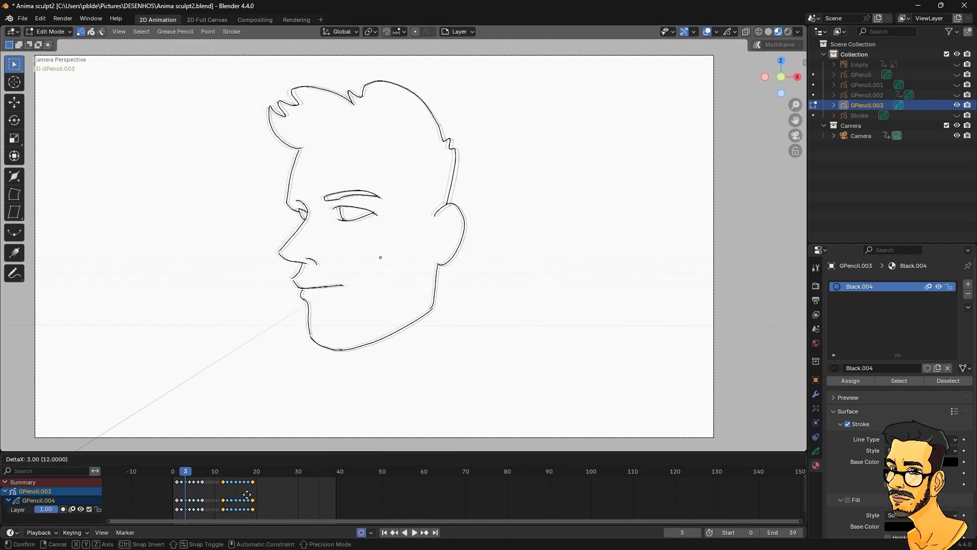
{"action": "left_click", "coordinate": [247, 495]}
{"action": "key", "text": "space"}
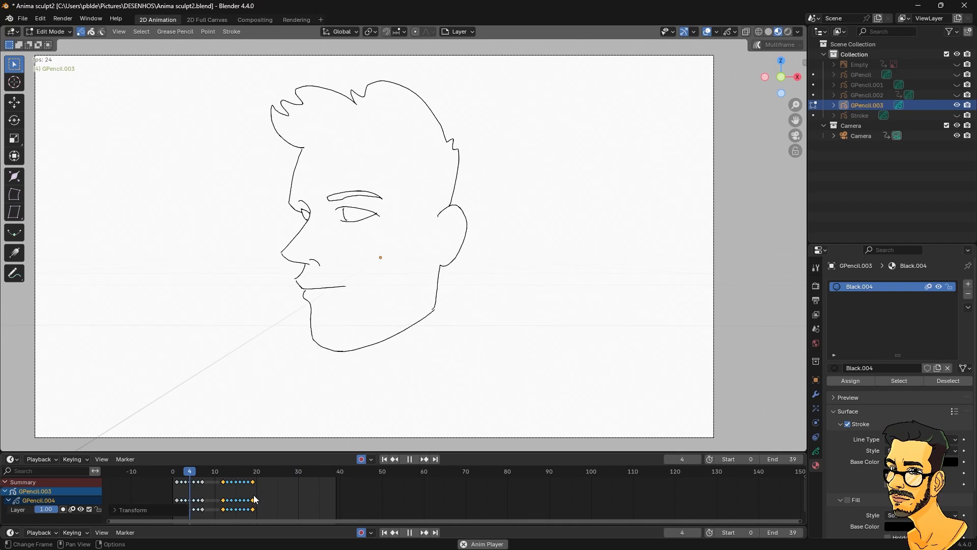
{"action": "left_click", "coordinate": [205, 476]}
{"action": "left_click_drag", "start_coordinate": [203, 475], "coordinate": [189, 476]}
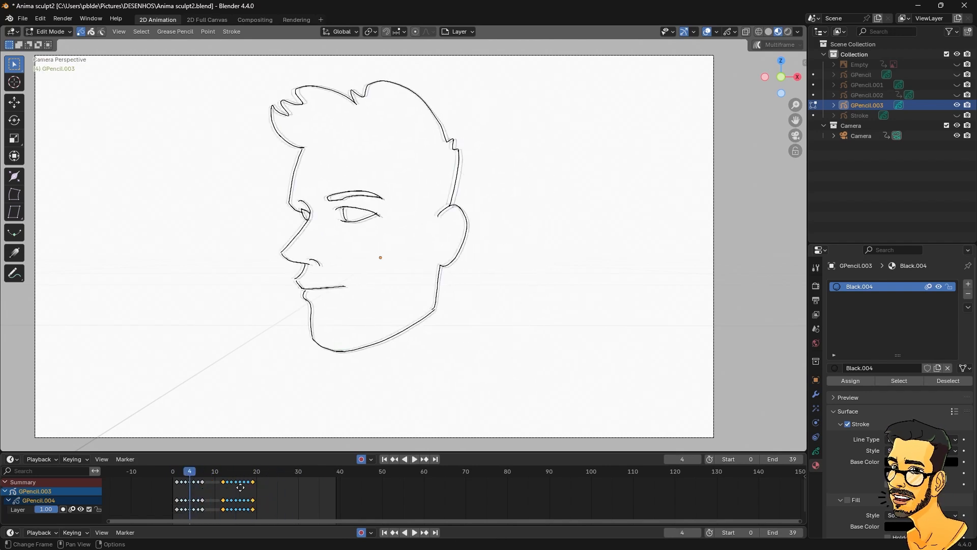
Set the front-view keyframe block to frames 11 through 18 and duplicate its first keyframe to frame 9.
{"action": "key", "text": "g"}
{"action": "left_click", "coordinate": [227, 488]}
{"action": "key", "text": "g"}
{"action": "left_click", "coordinate": [209, 491]}
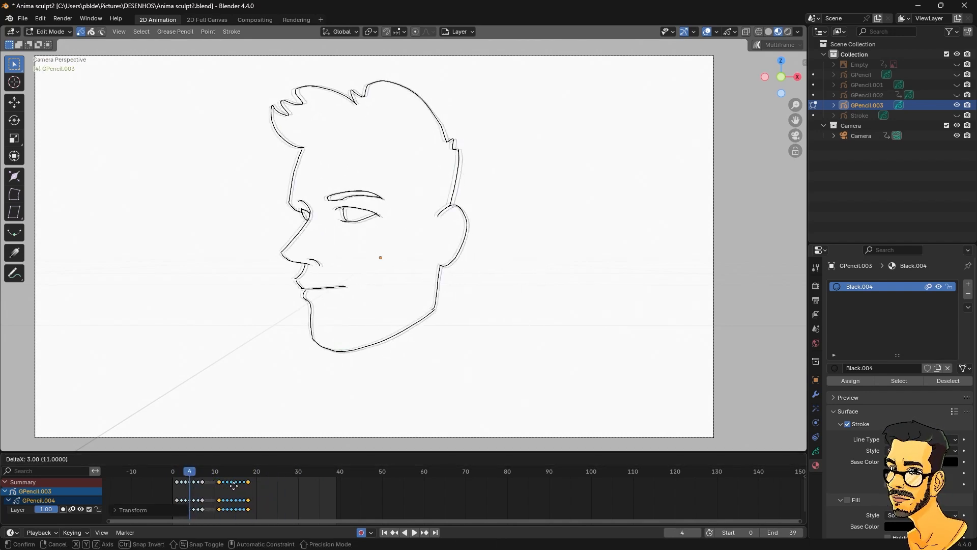
{"action": "key", "text": "g"}
{"action": "left_click", "coordinate": [208, 487]}
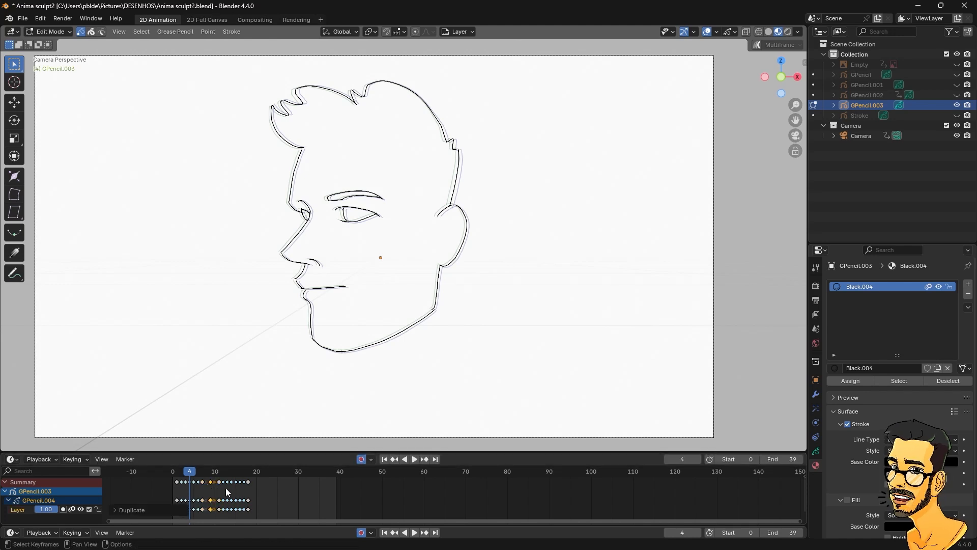
At frame 9 in Sculpt Mode, pull the duplicated head's outline and facial features toward the profile pose with an enlarged Grab brush.
{"action": "left_click_drag", "start_coordinate": [206, 475], "coordinate": [211, 480]}
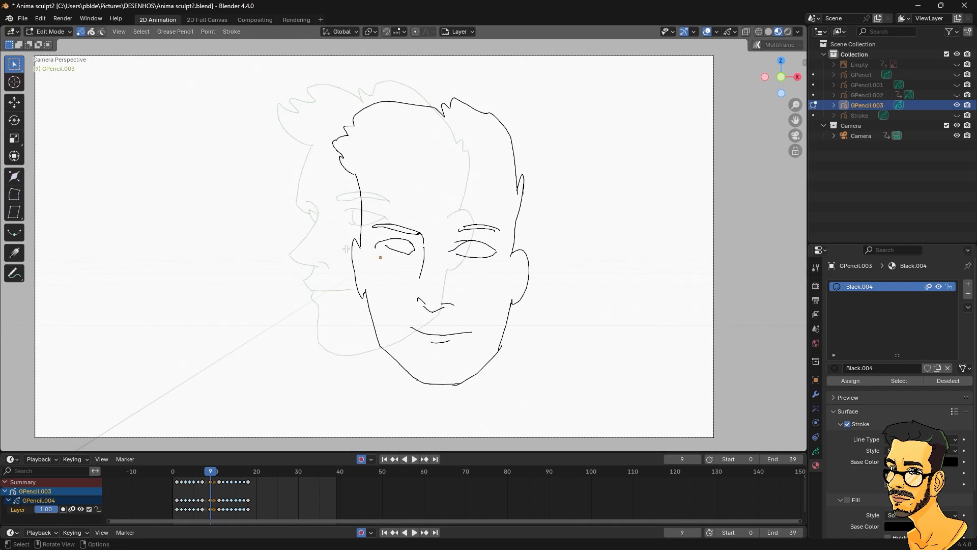
{"action": "left_click", "coordinate": [59, 32]}
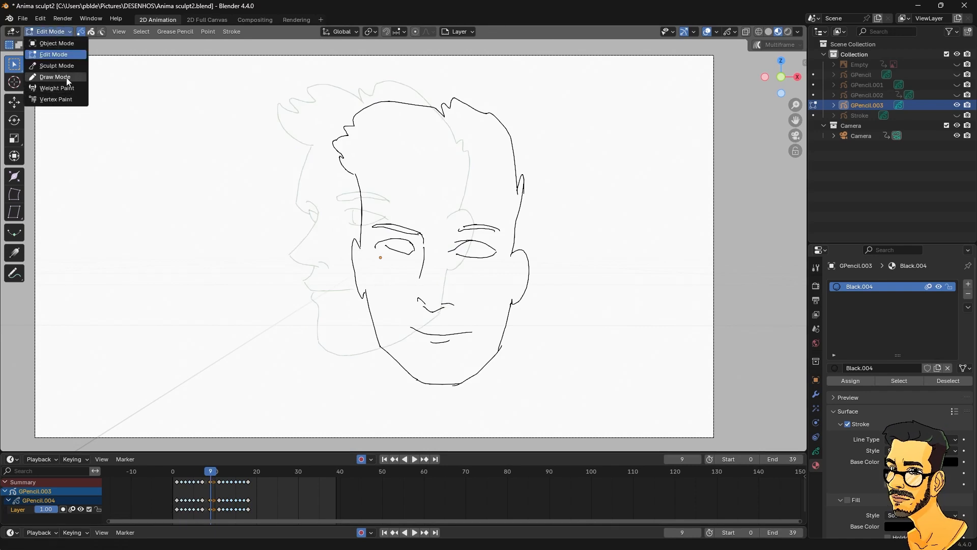
{"action": "left_click", "coordinate": [56, 65]}
{"action": "key", "text": "f"}
{"action": "left_click", "coordinate": [601, 242]}
{"action": "left_click_drag", "start_coordinate": [395, 250], "coordinate": [365, 242]}
{"action": "left_click_drag", "start_coordinate": [362, 204], "coordinate": [351, 189]}
{"action": "left_click_drag", "start_coordinate": [488, 125], "coordinate": [471, 123]}
{"action": "left_click_drag", "start_coordinate": [515, 245], "coordinate": [465, 250]}
{"action": "left_click_drag", "start_coordinate": [427, 328], "coordinate": [375, 327]}
{"action": "left_click_drag", "start_coordinate": [371, 273], "coordinate": [355, 269]}
{"action": "left_click_drag", "start_coordinate": [477, 368], "coordinate": [407, 360]}
{"action": "left_click_drag", "start_coordinate": [413, 293], "coordinate": [389, 285]}
{"action": "left_click_drag", "start_coordinate": [453, 246], "coordinate": [431, 246]}
{"action": "mouse_move", "coordinate": [511, 277]}
{"action": "left_mouse_down"}
{"action": "mouse_move", "coordinate": [481, 284]}
{"action": "mouse_move", "coordinate": [472, 247]}
{"action": "left_mouse_up"}
Set the Grab radius to 98 px and reshape the hair, back of the head and forehead outline at frame 9.
{"action": "key", "text": "f"}
{"action": "left_click", "coordinate": [439, 280]}
{"action": "mouse_move", "coordinate": [513, 201]}
{"action": "left_mouse_down"}
{"action": "mouse_move", "coordinate": [501, 196]}
{"action": "mouse_move", "coordinate": [501, 161]}
{"action": "left_mouse_up"}
{"action": "left_click_drag", "start_coordinate": [482, 120], "coordinate": [446, 104]}
{"action": "mouse_move", "coordinate": [482, 139]}
{"action": "left_mouse_down"}
{"action": "mouse_move", "coordinate": [392, 99]}
{"action": "mouse_move", "coordinate": [344, 105]}
{"action": "mouse_move", "coordinate": [314, 136]}
{"action": "left_mouse_up"}
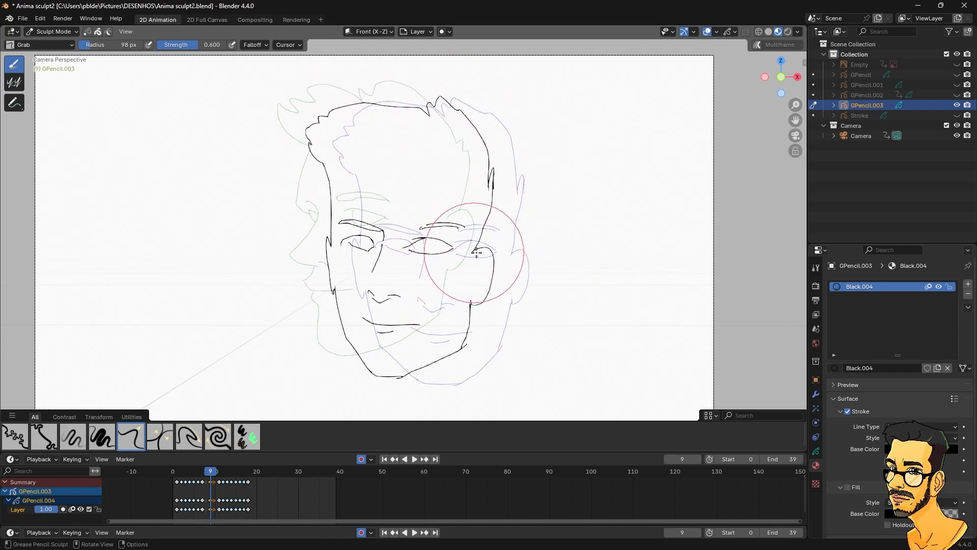
{"action": "left_click_drag", "start_coordinate": [499, 186], "coordinate": [480, 129]}
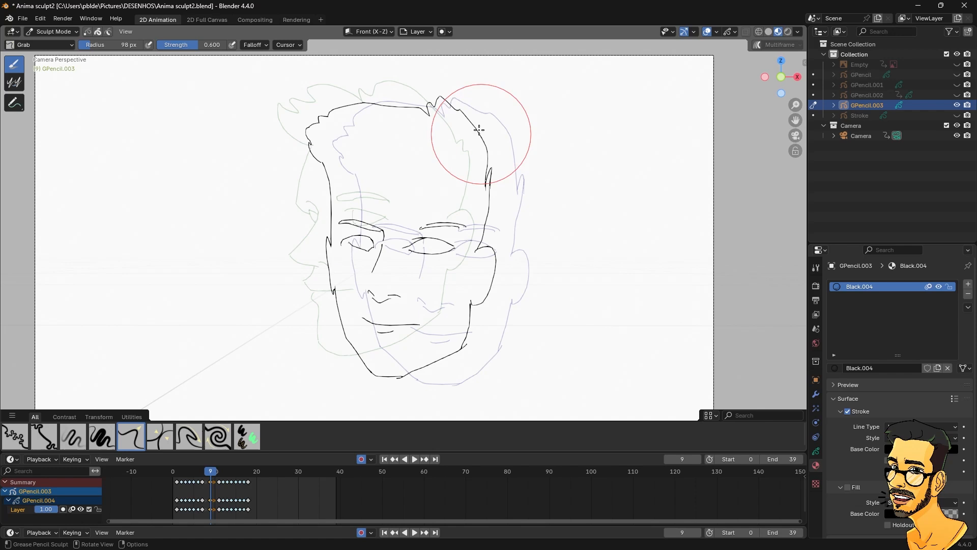
{"action": "left_click_drag", "start_coordinate": [458, 99], "coordinate": [422, 105]}
{"action": "mouse_move", "coordinate": [323, 157]}
{"action": "left_mouse_down"}
{"action": "mouse_move", "coordinate": [338, 168]}
{"action": "mouse_move", "coordinate": [337, 193]}
{"action": "left_mouse_up"}
Refine the eyebrows, nose and mouth with a 46 px Grab radius, and shift the chin and jaw with a 130 px radius.
{"action": "key", "text": "f"}
{"action": "left_click", "coordinate": [310, 190]}
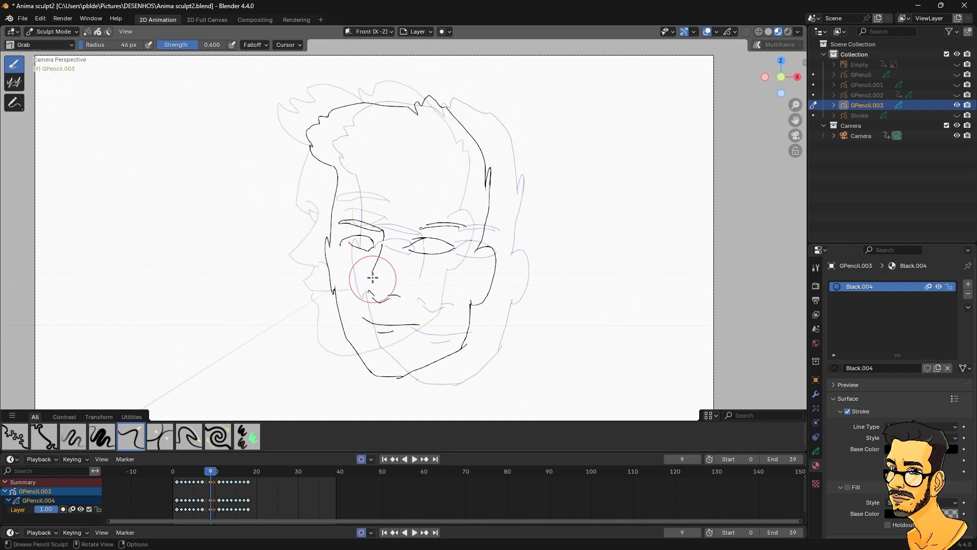
{"action": "left_click_drag", "start_coordinate": [430, 227], "coordinate": [412, 225]}
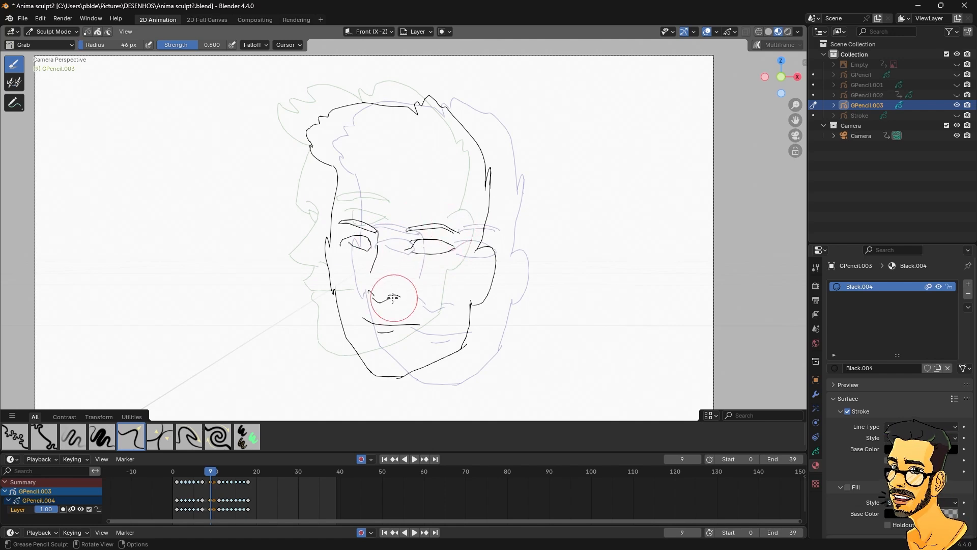
{"action": "left_click_drag", "start_coordinate": [400, 295], "coordinate": [368, 280]}
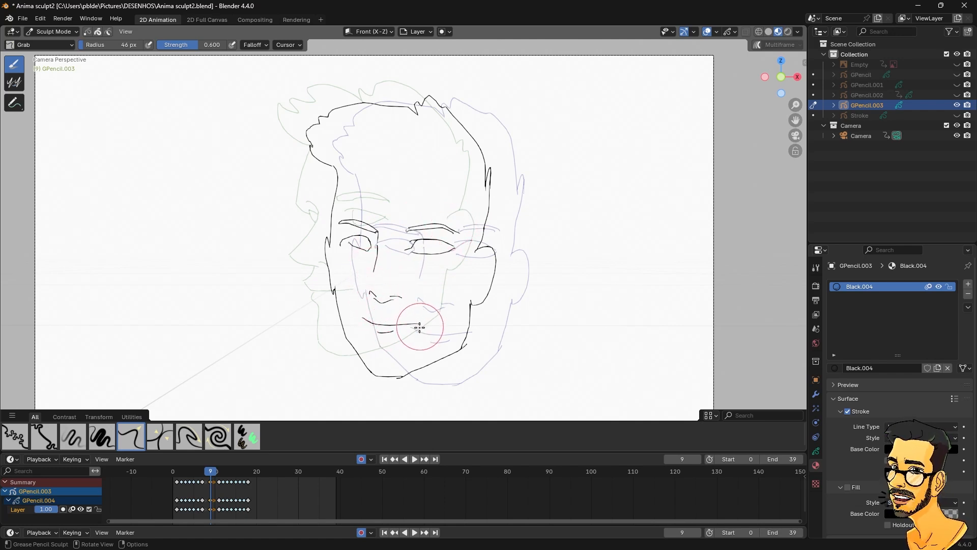
{"action": "left_click_drag", "start_coordinate": [368, 315], "coordinate": [379, 325]}
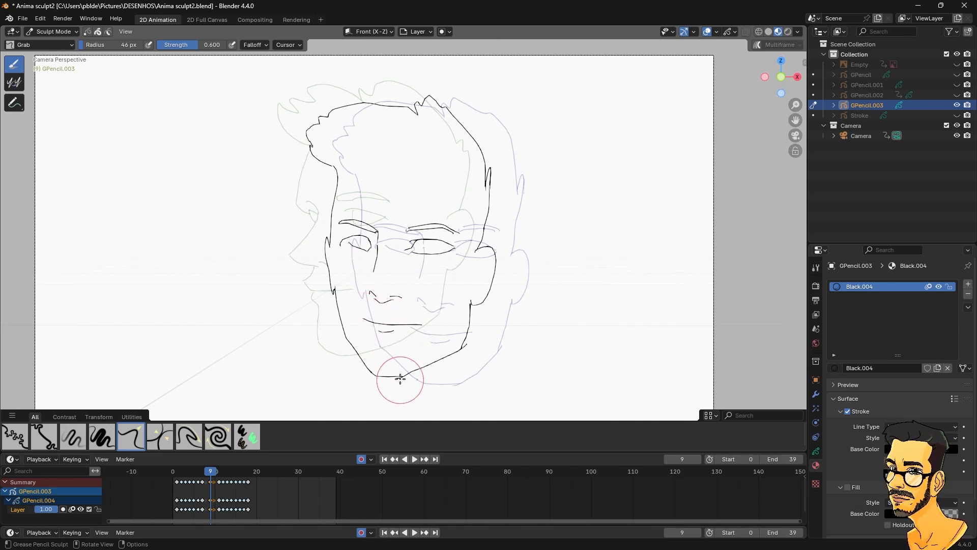
{"action": "key", "text": "f"}
{"action": "left_click", "coordinate": [438, 379]}
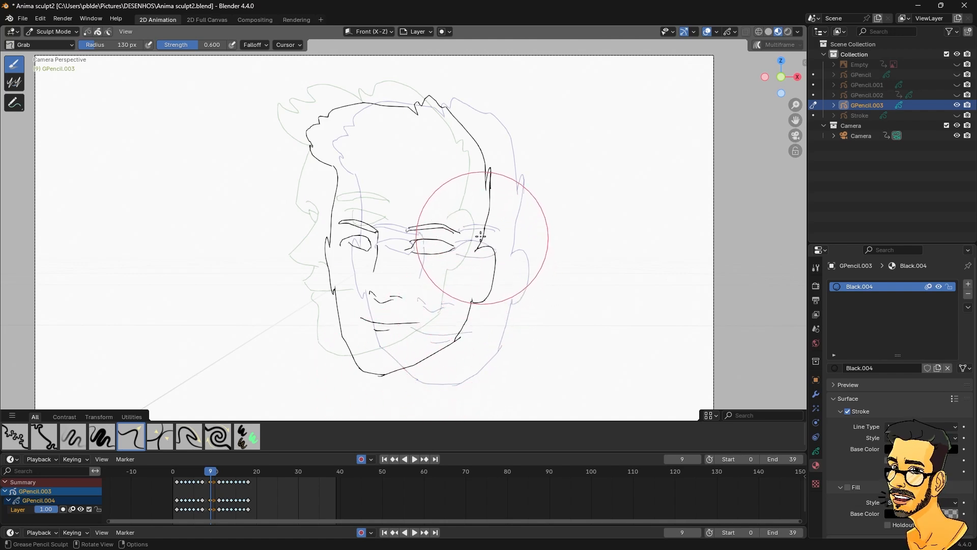
Play the head turn from frame 1 with the whole camera frame in view to review the new in-between.
{"action": "key", "text": "space"}
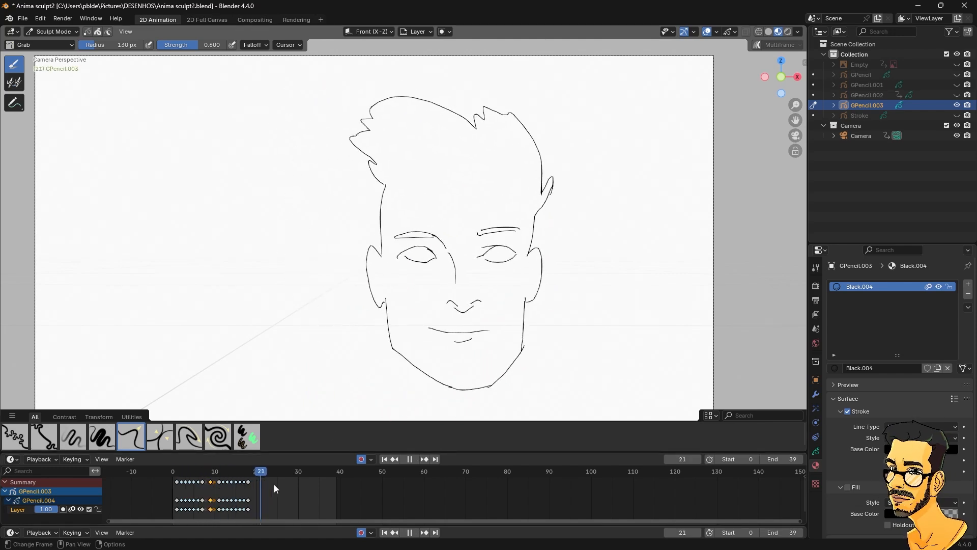
{"action": "left_click", "coordinate": [176, 471]}
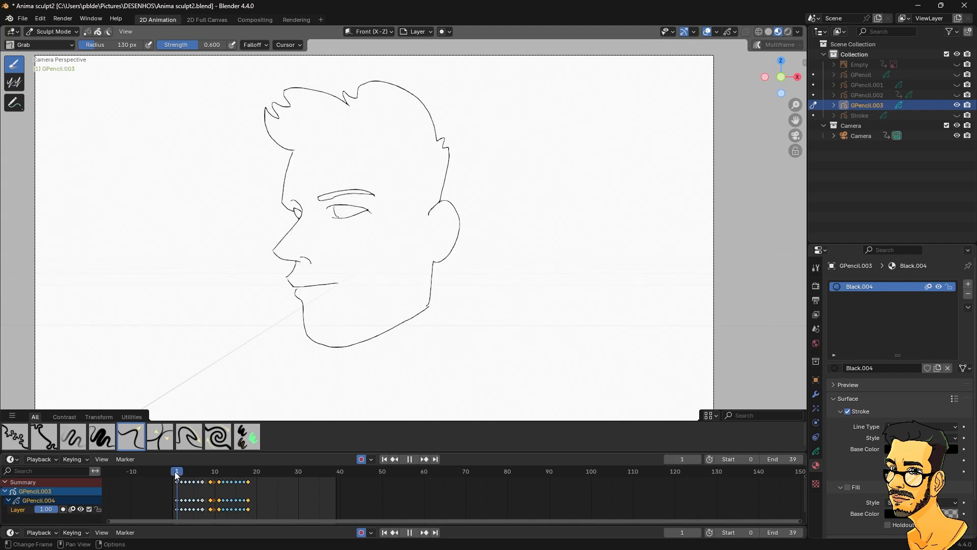
{"action": "key", "text": "space"}
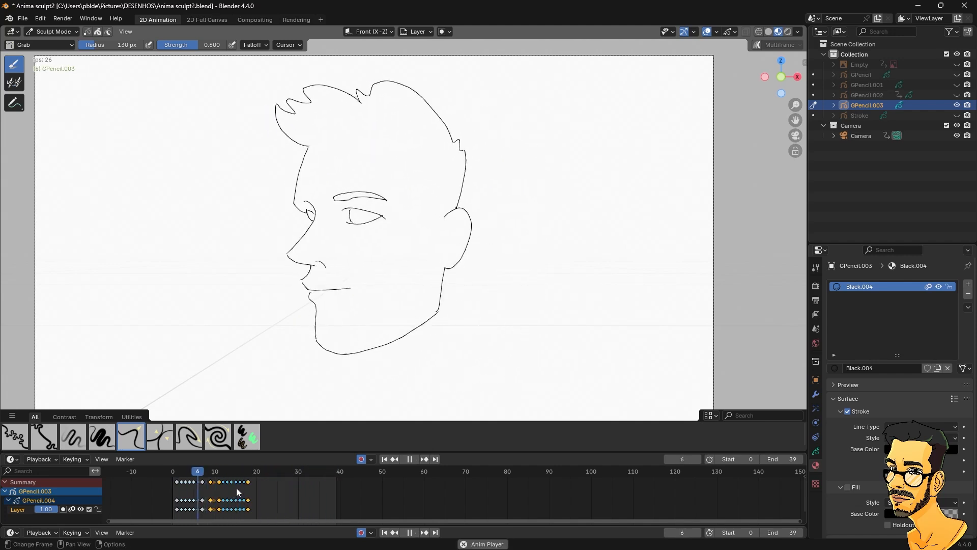
{"action": "scroll", "coordinate": [342, 305], "scroll_direction": "down", "scroll_amount": 3}
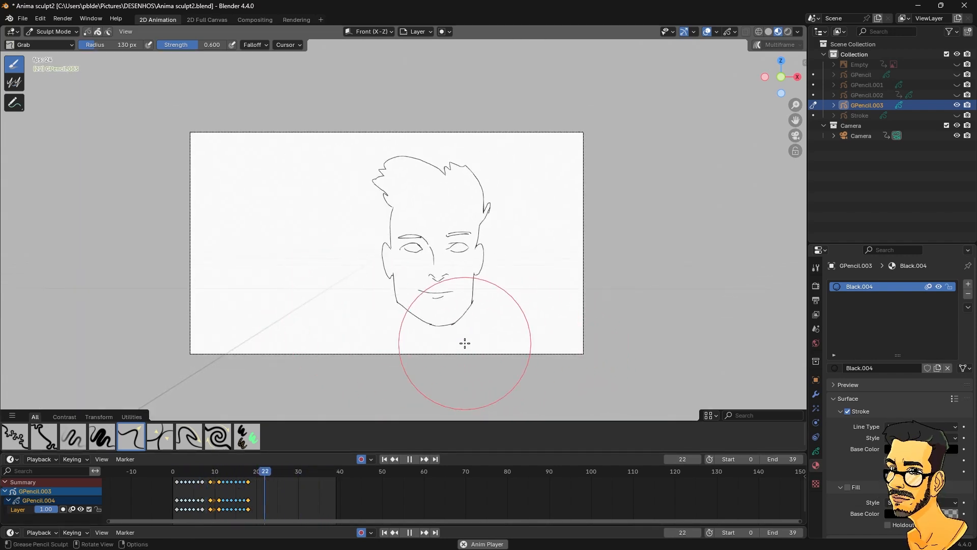
{"action": "key", "text": "space"}
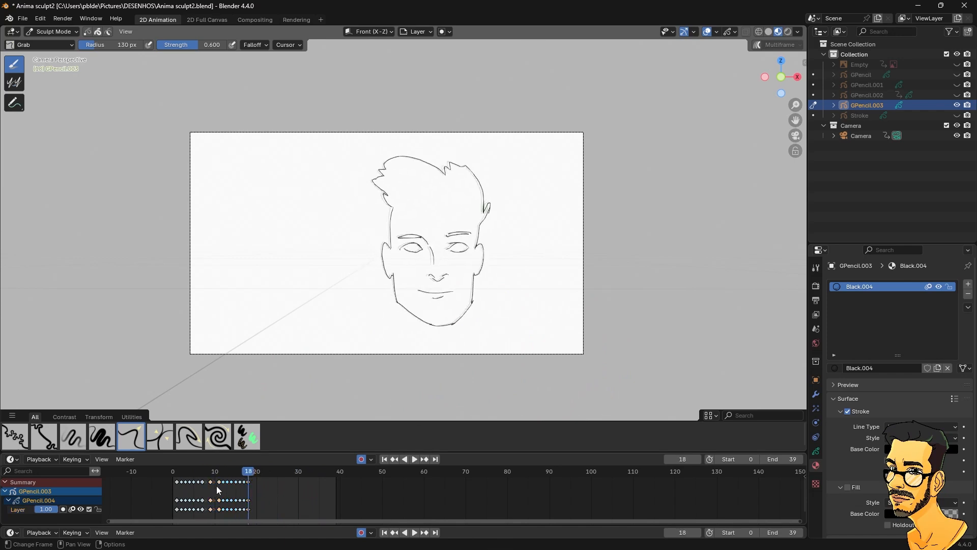
Move the in-between keyframe to frame 8 and the front-view block to frames 9 through 16, and replay from frame 1.
{"action": "left_click_drag", "start_coordinate": [228, 518], "coordinate": [206, 511]}
{"action": "key", "text": "g"}
{"action": "left_click", "coordinate": [200, 508]}
{"action": "left_click", "coordinate": [177, 473]}
{"action": "key", "text": "space"}
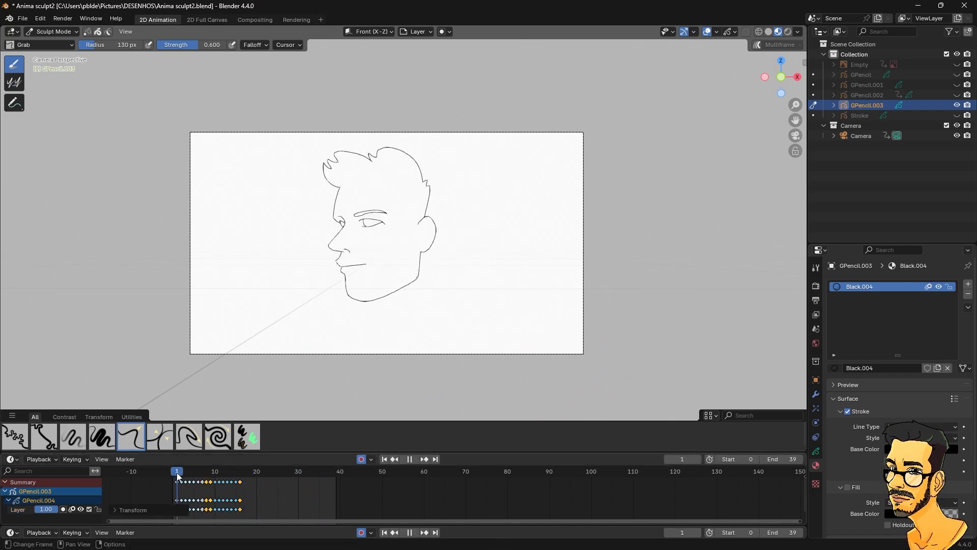
{"action": "key", "text": "space"}
Scale the timing of all head keyframes from frame 1 so the last lands on frame 32, and play the result.
{"action": "key", "text": "s"}
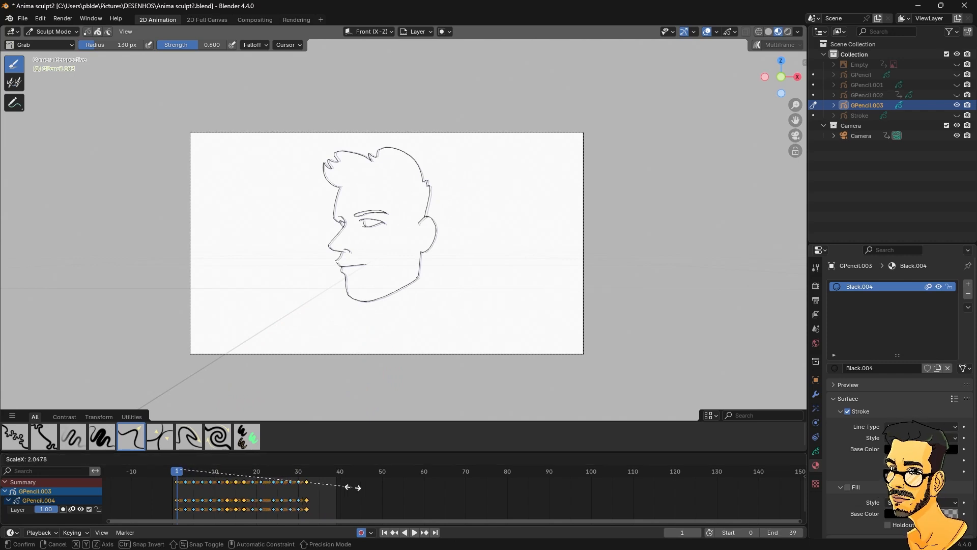
{"action": "left_click", "coordinate": [320, 493]}
{"action": "key", "text": "space"}
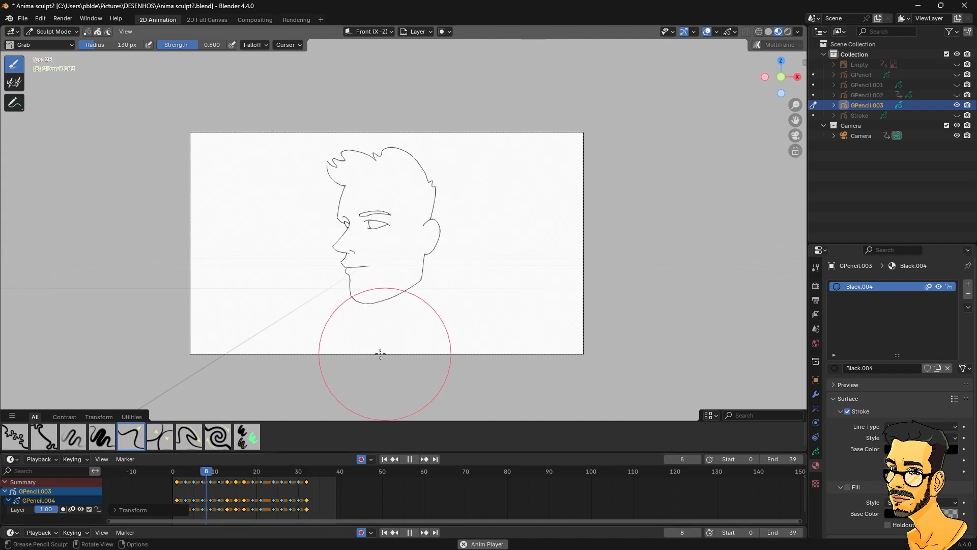
Finish reviewing the playback, switch to Object Mode and return to frame 1.
{"action": "scroll", "coordinate": [458, 336], "scroll_direction": "up", "scroll_amount": 1}
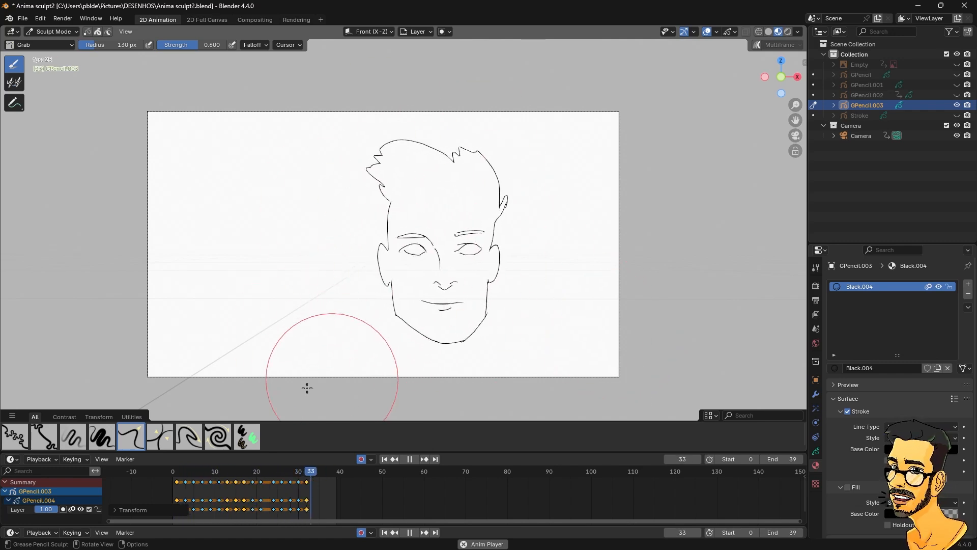
{"action": "key", "text": "ctrl+Tab"}
{"action": "left_click", "coordinate": [180, 475]}
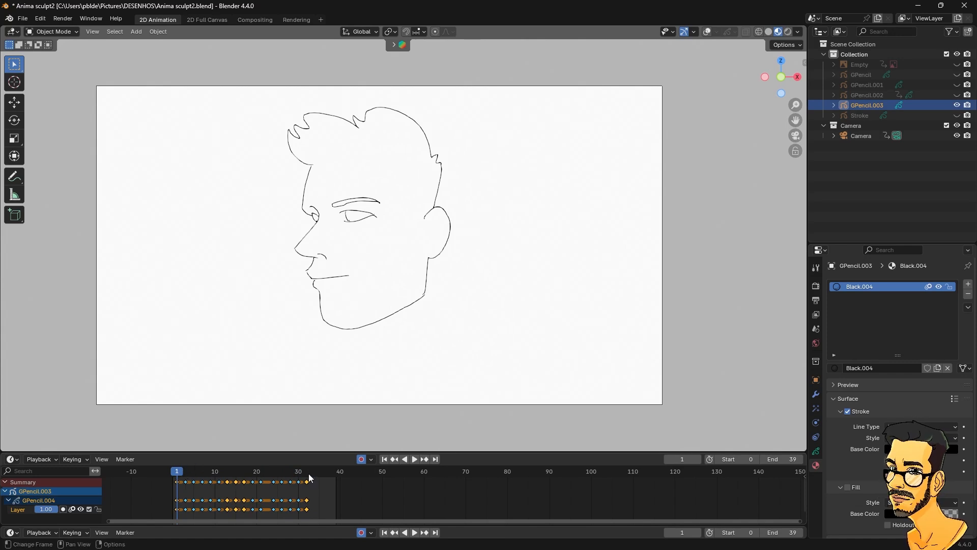
Compare the head poses at frames 1 and 32, and examine the middle in-betweens around frames 15 and 16.
{"action": "left_click", "coordinate": [309, 476]}
{"action": "left_click", "coordinate": [177, 476]}
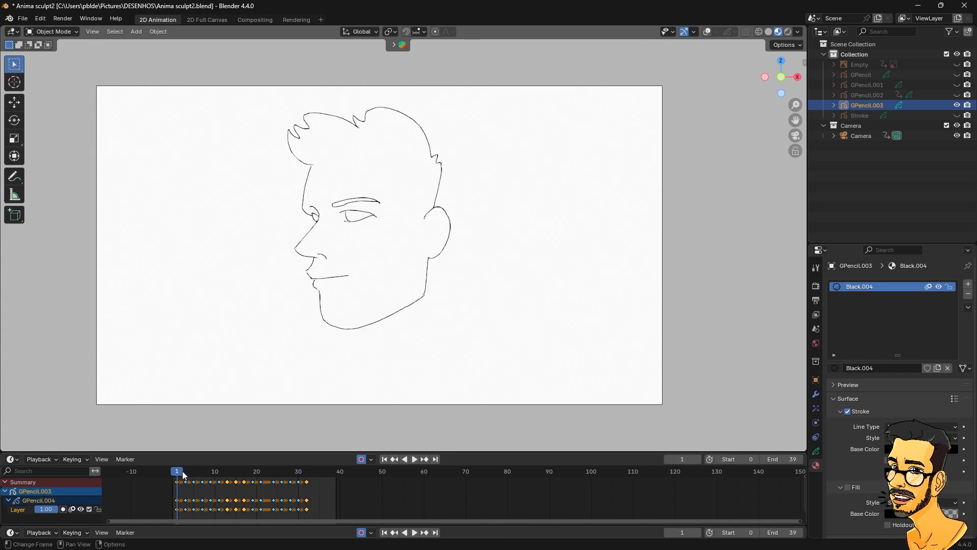
{"action": "left_click", "coordinate": [306, 477]}
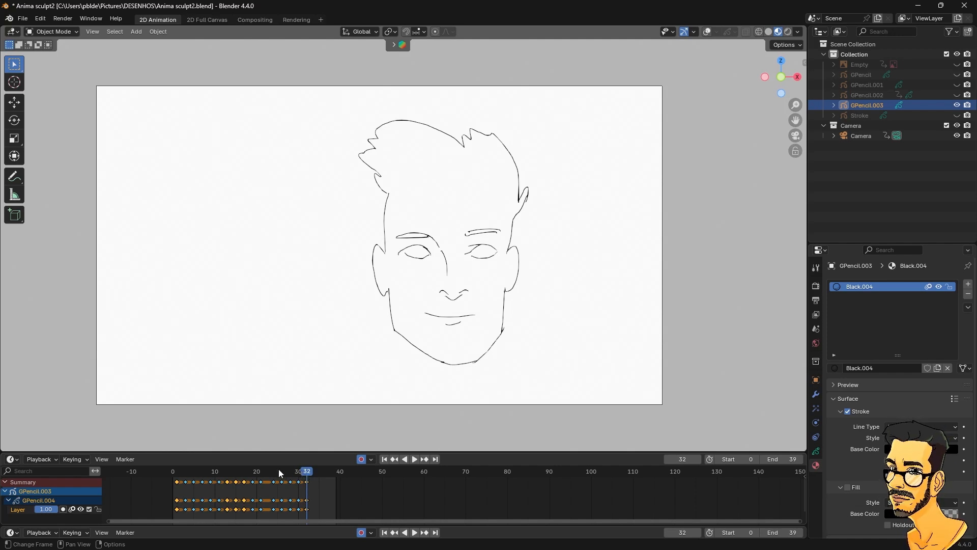
{"action": "mouse_move", "coordinate": [171, 473]}
{"action": "left_mouse_down"}
{"action": "mouse_move", "coordinate": [228, 478]}
{"action": "mouse_move", "coordinate": [181, 478]}
{"action": "left_mouse_up"}
{"action": "key", "text": "space"}
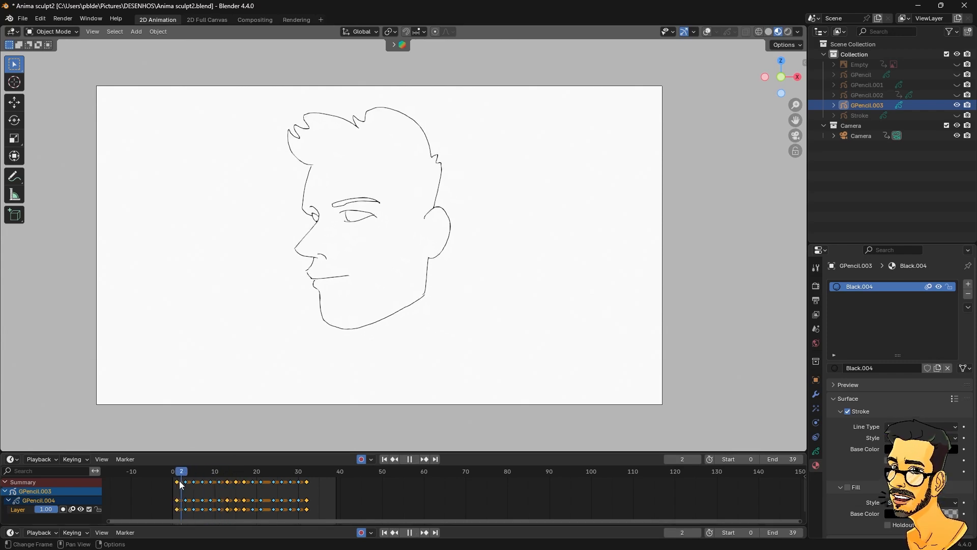
{"action": "left_click_drag", "start_coordinate": [224, 486], "coordinate": [243, 486]}
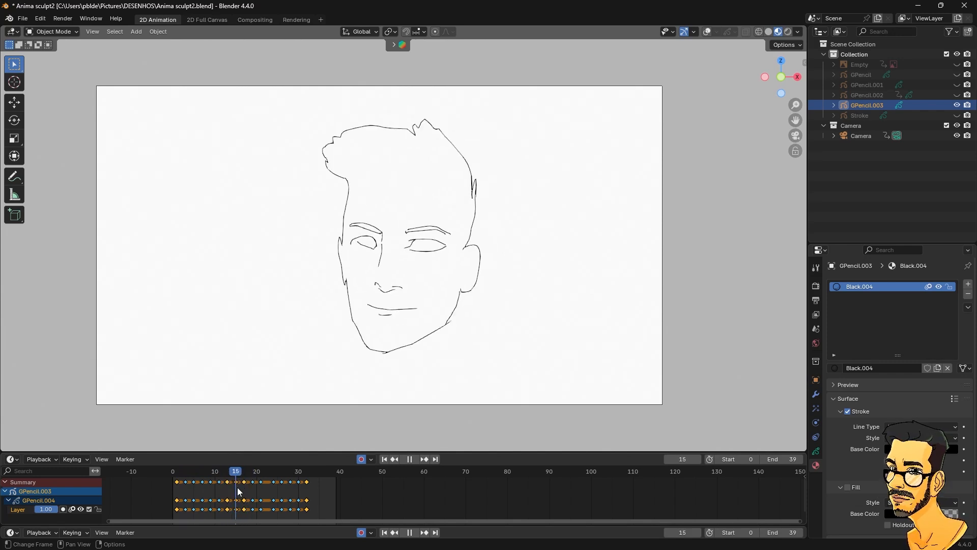
{"action": "left_click_drag", "start_coordinate": [243, 489], "coordinate": [239, 489]}
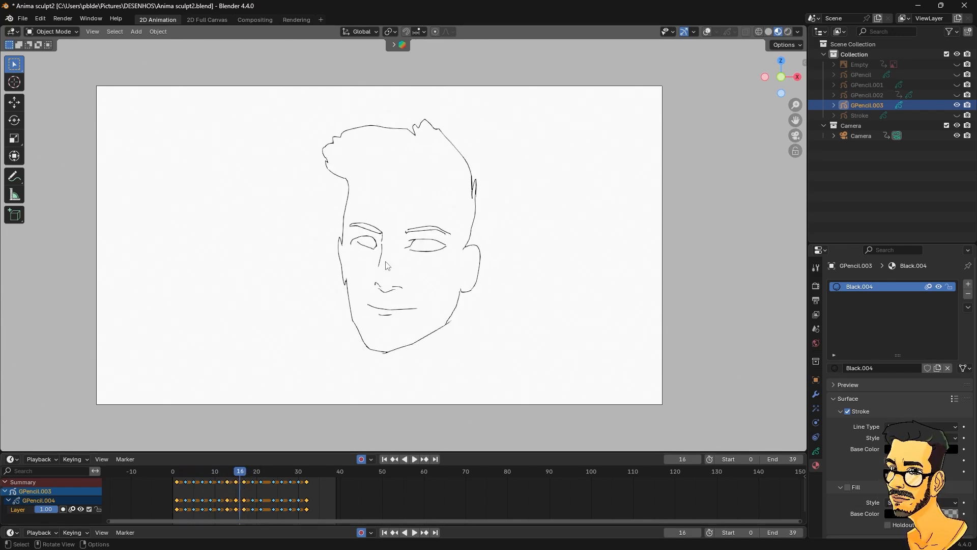
Replay the head turn and scrub back to its opening frames to review the motion.
{"action": "left_click", "coordinate": [186, 473]}
{"action": "key", "text": "space"}
{"action": "mouse_move", "coordinate": [253, 482]}
{"action": "left_mouse_down"}
{"action": "mouse_move", "coordinate": [218, 484]}
{"action": "mouse_move", "coordinate": [264, 489]}
{"action": "mouse_move", "coordinate": [214, 492]}
{"action": "mouse_move", "coordinate": [261, 491]}
{"action": "mouse_move", "coordinate": [200, 503]}
{"action": "mouse_move", "coordinate": [285, 501]}
{"action": "mouse_move", "coordinate": [196, 500]}
{"action": "left_mouse_up"}
{"action": "mouse_move", "coordinate": [258, 500]}
{"action": "left_mouse_down"}
{"action": "mouse_move", "coordinate": [306, 501]}
{"action": "mouse_move", "coordinate": [178, 505]}
{"action": "left_mouse_up"}
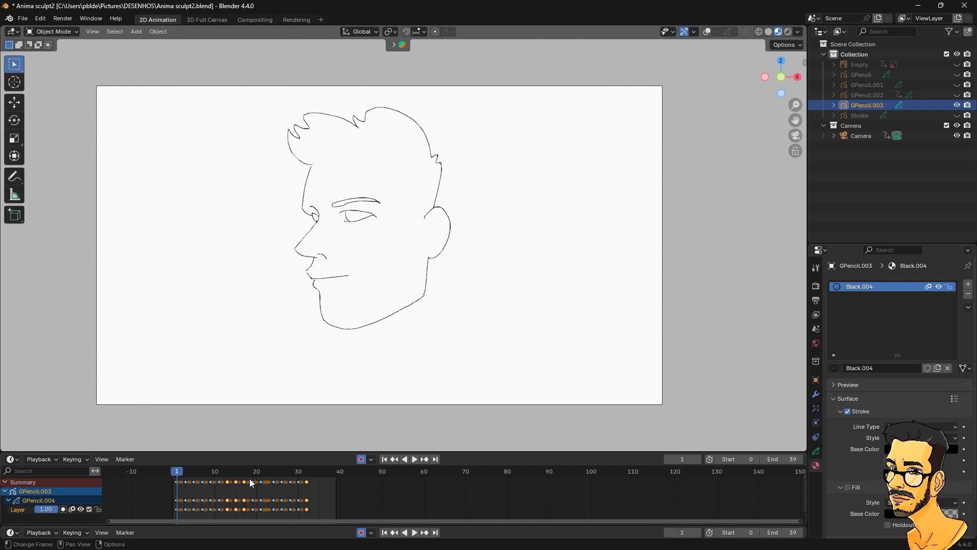
{"action": "mouse_move", "coordinate": [182, 475]}
{"action": "left_mouse_down"}
{"action": "mouse_move", "coordinate": [306, 476]}
{"action": "mouse_move", "coordinate": [181, 479]}
{"action": "left_mouse_up"}
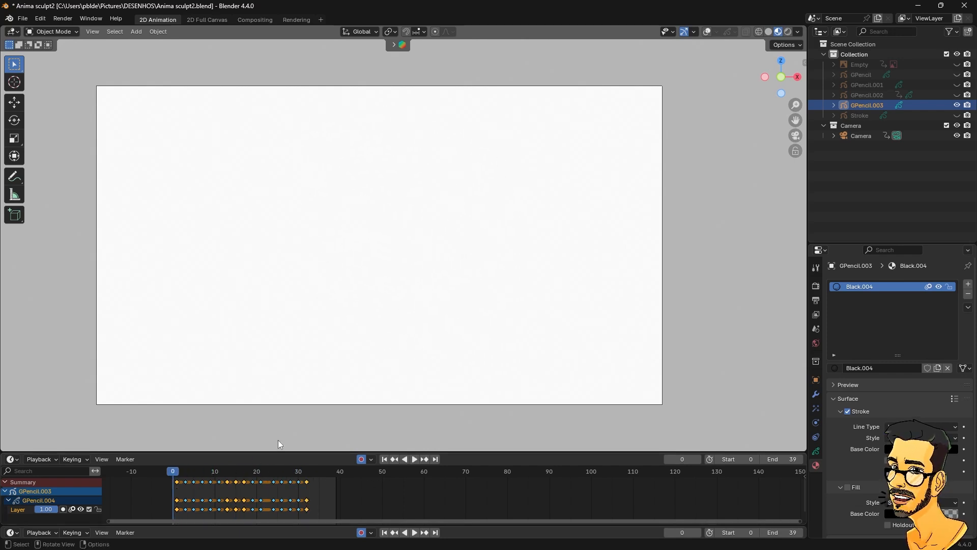
{"action": "key", "text": "space"}
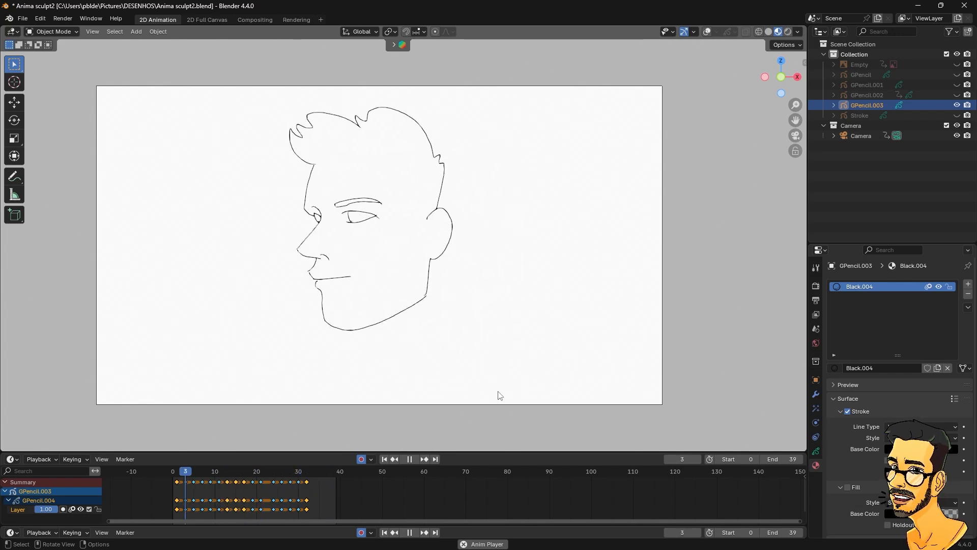
{"action": "key", "text": "space"}
Enter Edit Mode at frame 5, look up the Interpolate Sequence command, and scrub through the head turn.
{"action": "left_click_drag", "start_coordinate": [187, 472], "coordinate": [193, 471]}
{"action": "key", "text": "Tab"}
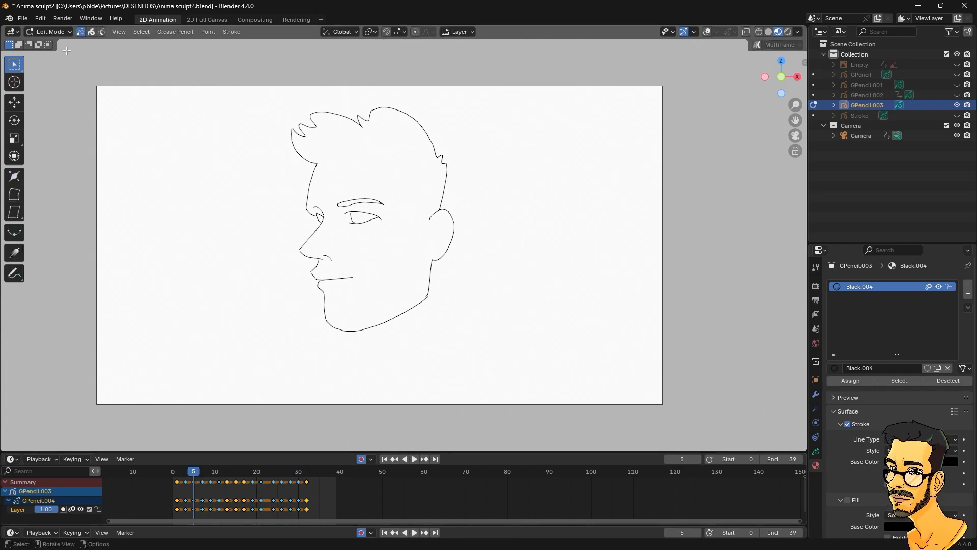
{"action": "left_click", "coordinate": [57, 29]}
{"action": "left_click", "coordinate": [176, 32]}
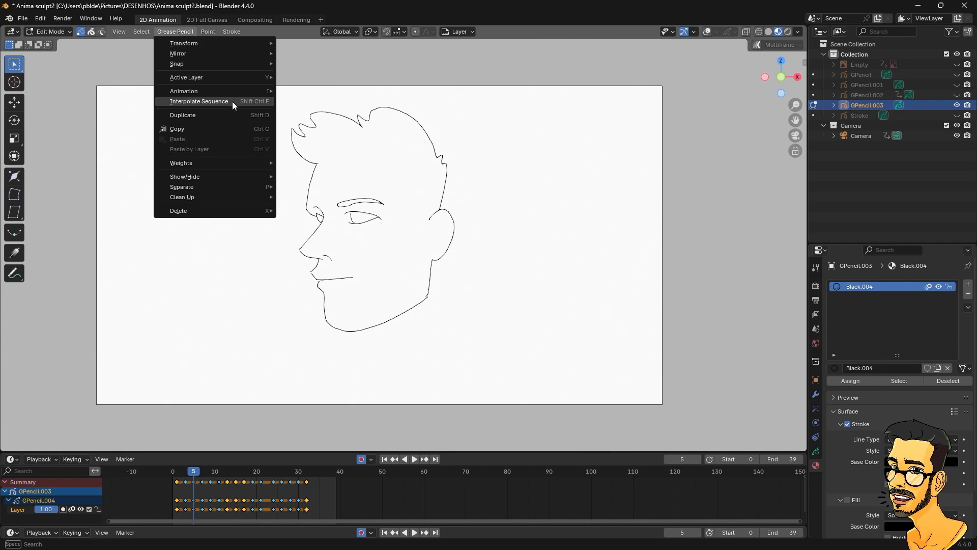
{"action": "mouse_move", "coordinate": [192, 472]}
{"action": "left_mouse_down"}
{"action": "mouse_move", "coordinate": [214, 481]}
{"action": "mouse_move", "coordinate": [197, 481]}
{"action": "mouse_move", "coordinate": [297, 483]}
{"action": "left_mouse_up"}
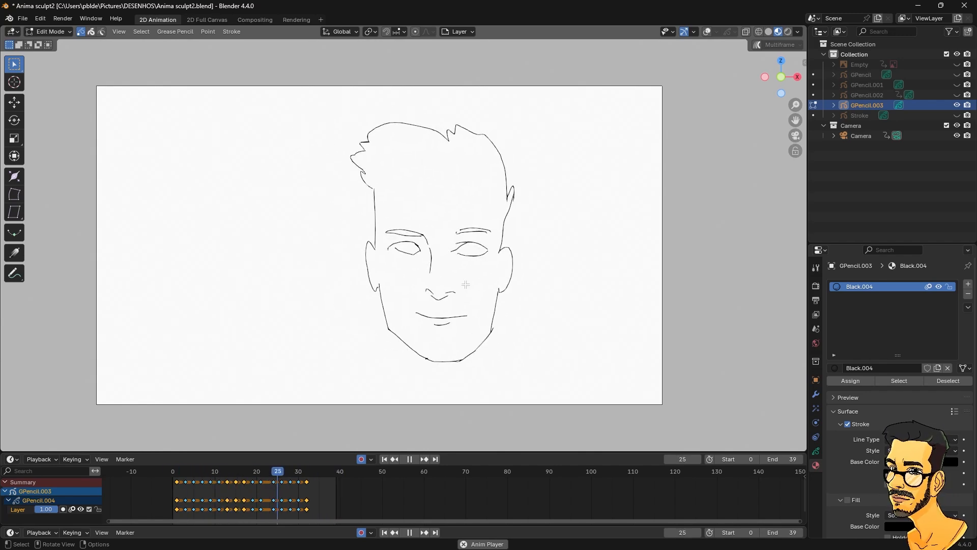
Leave the camera view and inspect the playing head turn up close in 3D, stopping at frame 5.
{"action": "key", "text": "KP_0"}
{"action": "scroll", "coordinate": [456, 246], "scroll_direction": "up", "scroll_amount": 8}
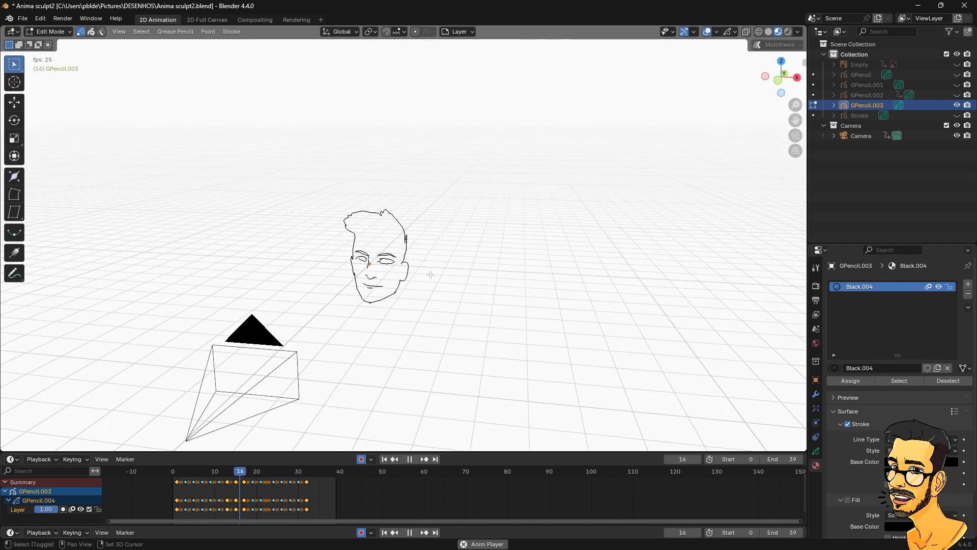
{"action": "middle_click_drag", "start_coordinate": [401, 288], "coordinate": [410, 248], "text": "shift"}
{"action": "middle_click_drag", "start_coordinate": [372, 272], "coordinate": [418, 254]}
{"action": "scroll", "coordinate": [422, 272], "scroll_direction": "down", "scroll_amount": 4}
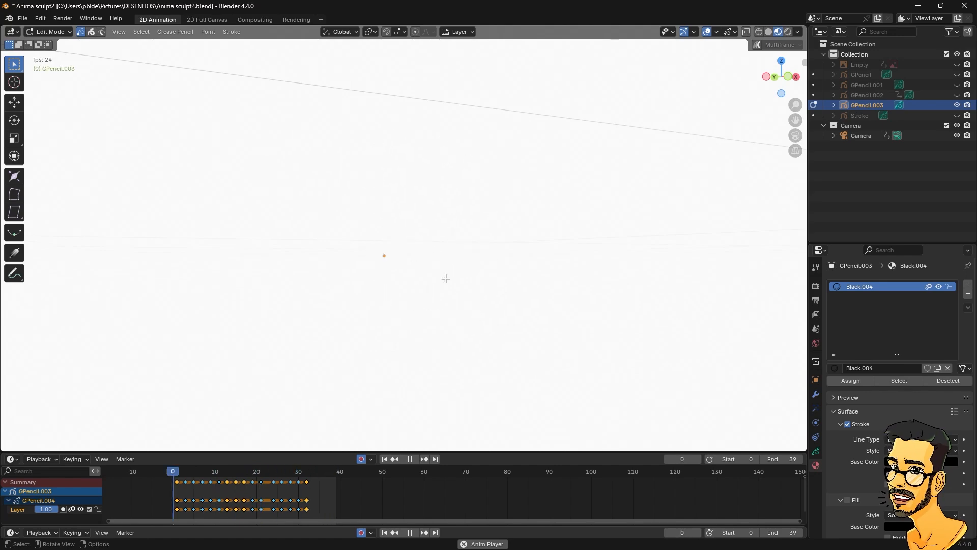
{"action": "scroll", "coordinate": [432, 297], "scroll_direction": "up", "scroll_amount": 4}
{"action": "middle_click_drag", "start_coordinate": [489, 303], "coordinate": [451, 301]}
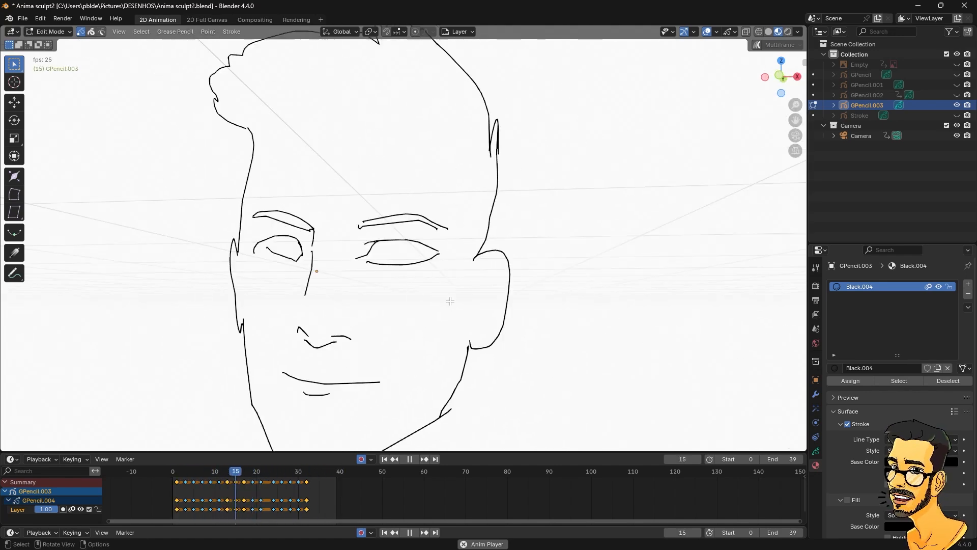
{"action": "key", "text": "space"}
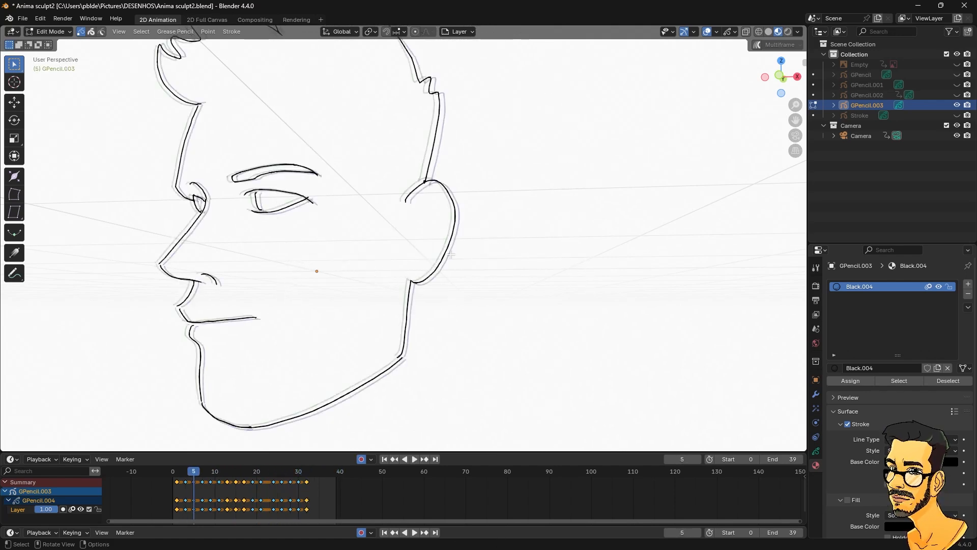
Hide the viewport overlays and examine the nose, mouth and chin lines of the profile at frame 5.
{"action": "scroll", "coordinate": [197, 331], "scroll_direction": "up", "scroll_amount": 4}
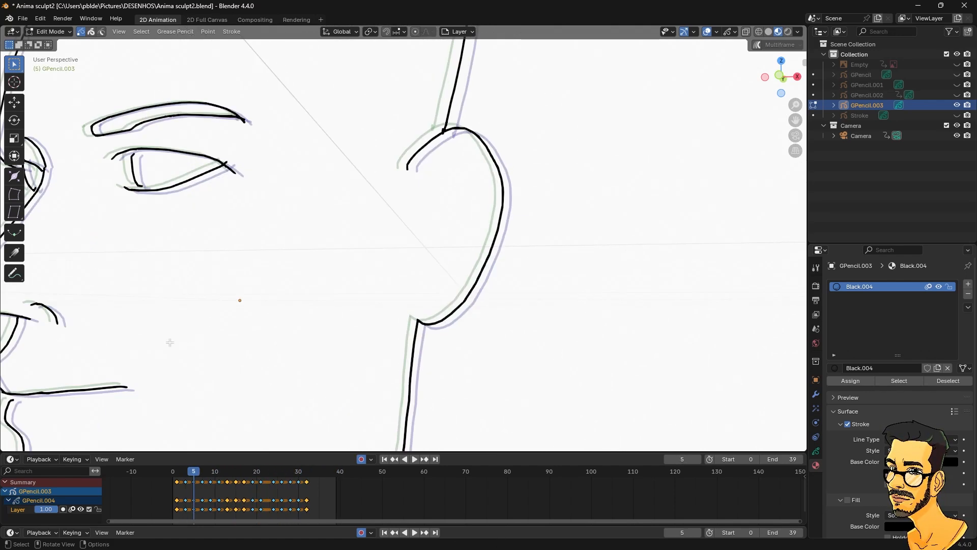
{"action": "middle_click_drag", "start_coordinate": [170, 340], "coordinate": [371, 298], "text": "shift"}
{"action": "left_click", "coordinate": [707, 32]}
{"action": "middle_click_drag", "start_coordinate": [307, 321], "coordinate": [295, 295], "text": "shift"}
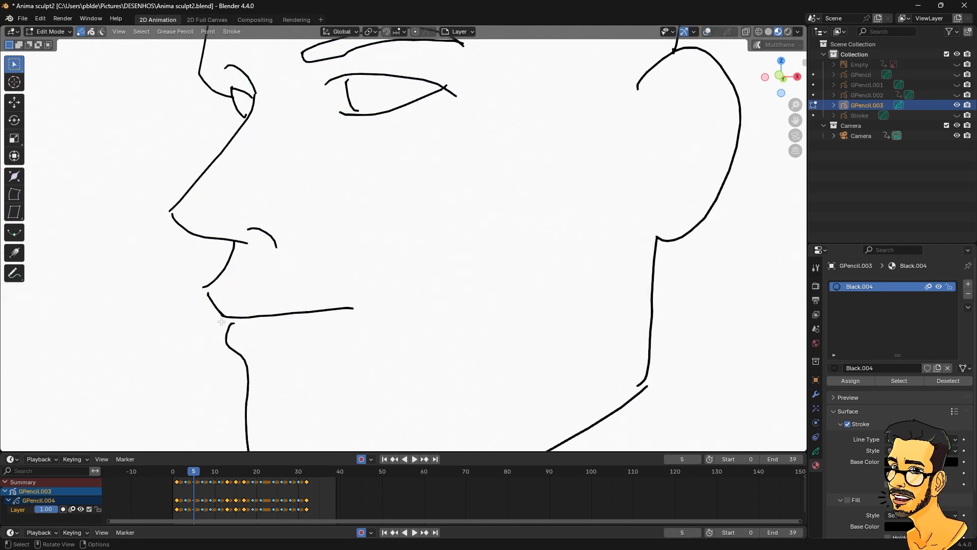
{"action": "scroll", "coordinate": [233, 327], "scroll_direction": "down", "scroll_amount": 5}
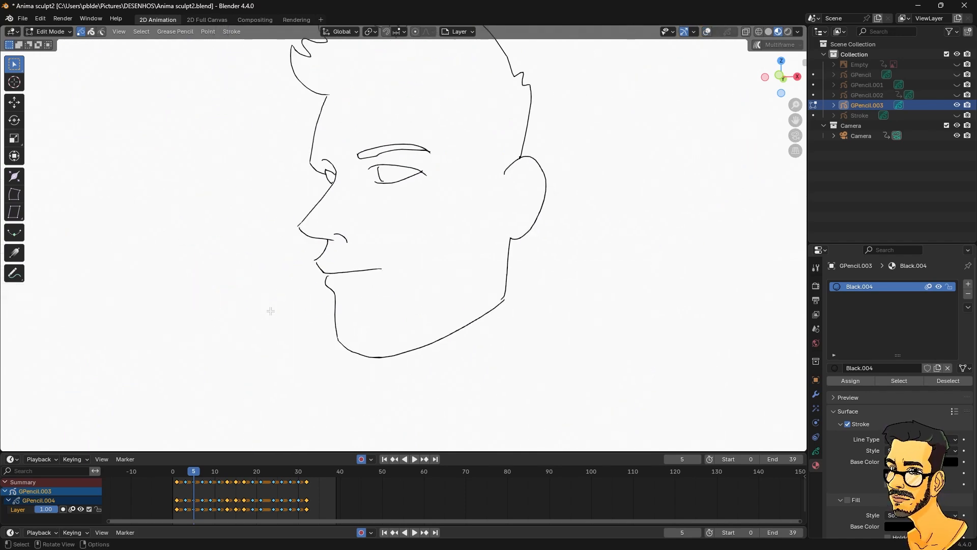
{"action": "middle_click_drag", "start_coordinate": [384, 234], "coordinate": [363, 266], "text": "shift"}
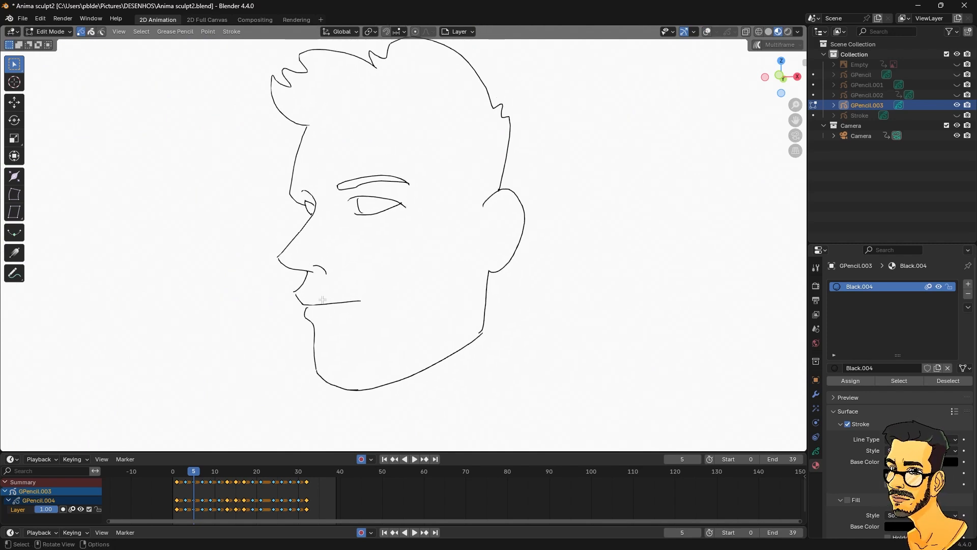
{"action": "scroll", "coordinate": [313, 276], "scroll_direction": "up", "scroll_amount": 2}
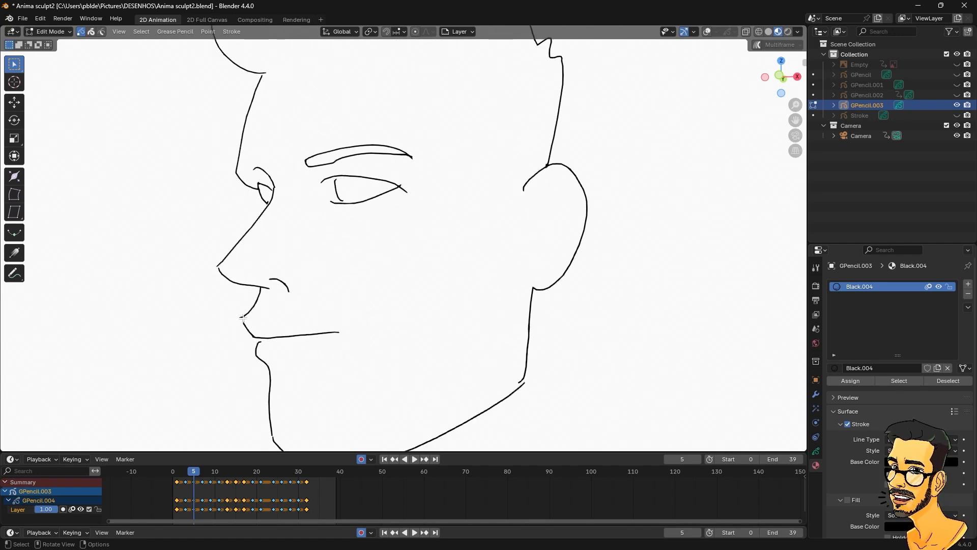
{"action": "scroll", "coordinate": [267, 325], "scroll_direction": "down", "scroll_amount": 2}
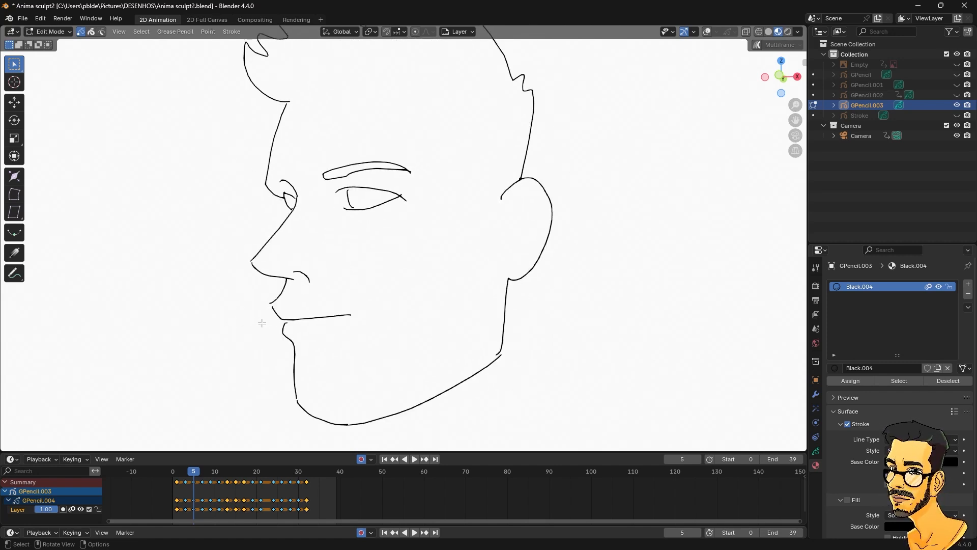
Play the turn without overlays and examine the line work around frames 16 and 30.
{"action": "key", "text": "space"}
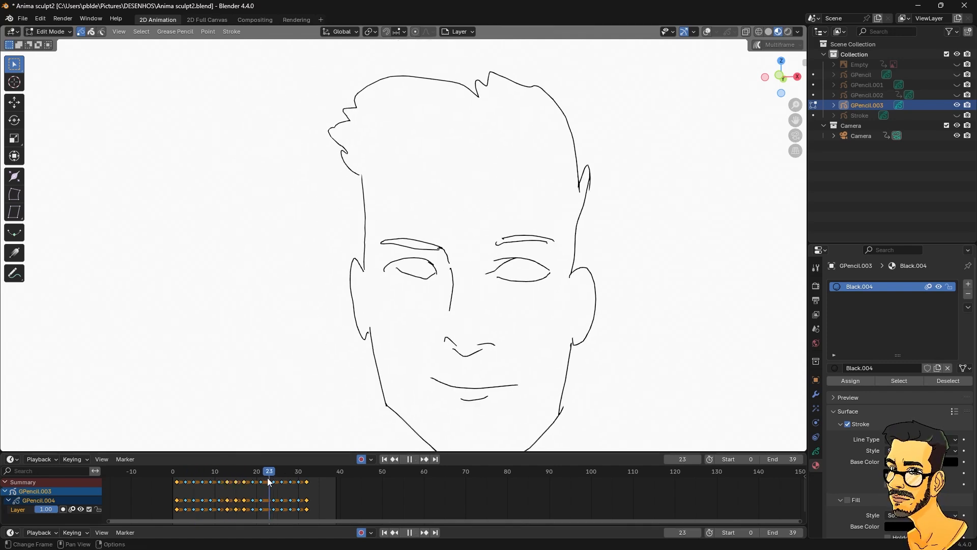
{"action": "left_click_drag", "start_coordinate": [235, 484], "coordinate": [243, 485]}
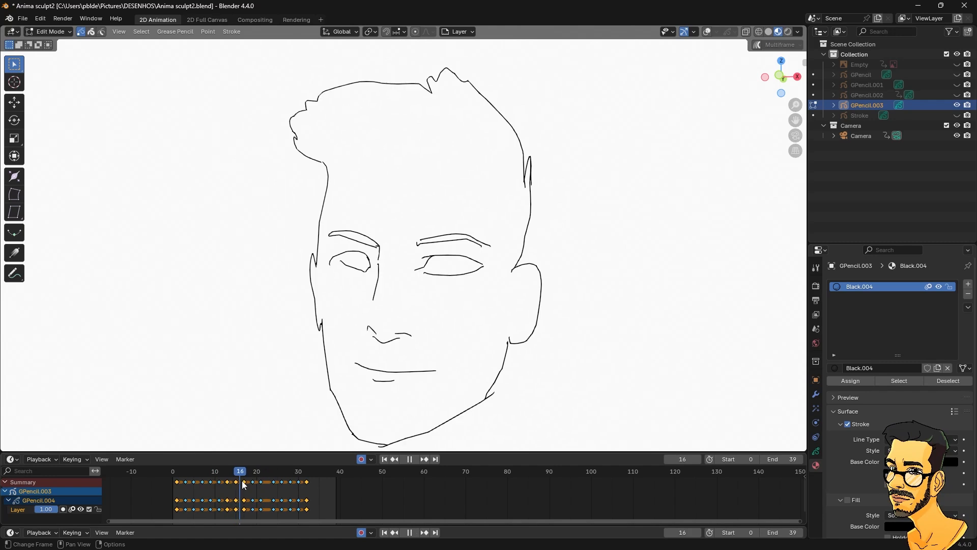
{"action": "middle_click_drag", "start_coordinate": [396, 285], "coordinate": [379, 281], "text": "shift"}
{"action": "scroll", "coordinate": [314, 100], "scroll_direction": "up", "scroll_amount": 4}
{"action": "scroll", "coordinate": [314, 101], "scroll_direction": "down", "scroll_amount": 4}
{"action": "middle_click_drag", "start_coordinate": [297, 371], "coordinate": [278, 363], "text": "shift"}
{"action": "left_click_drag", "start_coordinate": [236, 476], "coordinate": [299, 477]}
{"action": "scroll", "coordinate": [395, 336], "scroll_direction": "down", "scroll_amount": 1}
{"action": "middle_click_drag", "start_coordinate": [357, 334], "coordinate": [276, 335], "text": "shift"}
Switch to Draw Mode and play the head turn through the camera view.
{"action": "left_click", "coordinate": [49, 32]}
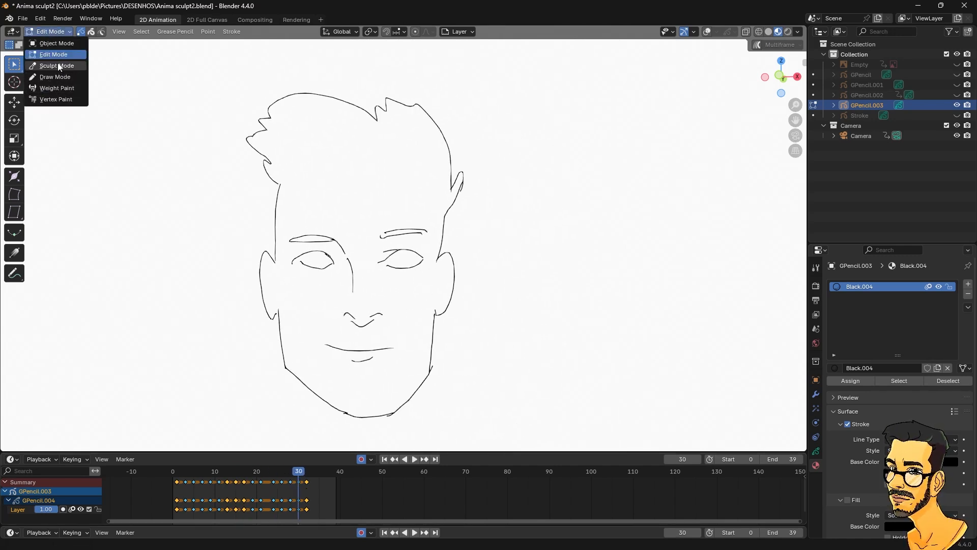
{"action": "left_click", "coordinate": [54, 77]}
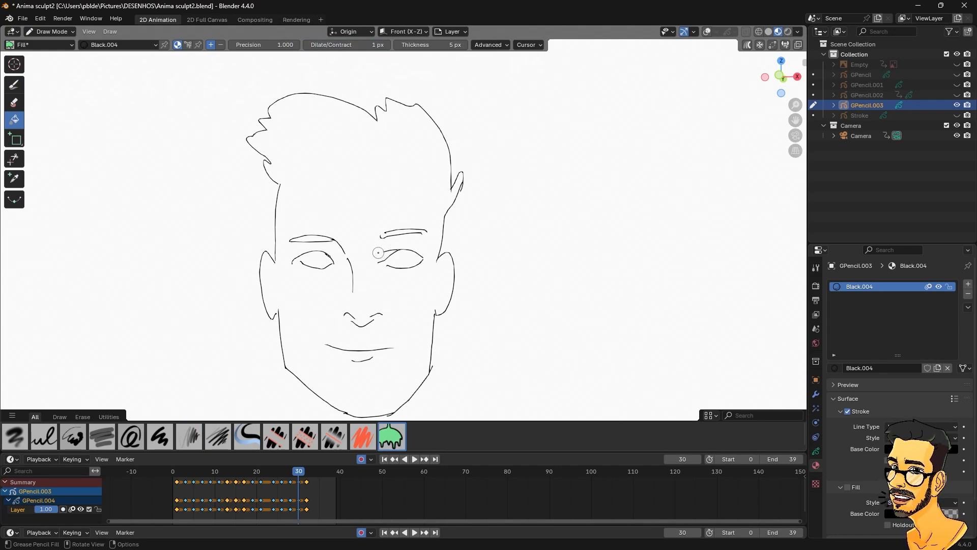
{"action": "scroll", "coordinate": [385, 263], "scroll_direction": "down", "scroll_amount": 3}
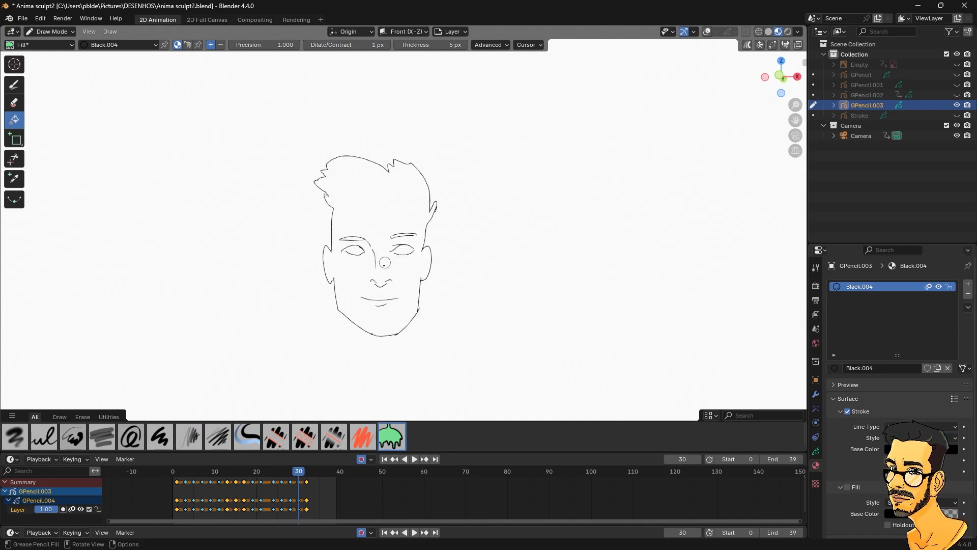
{"action": "key", "text": "space"}
{"action": "left_click", "coordinate": [795, 135]}
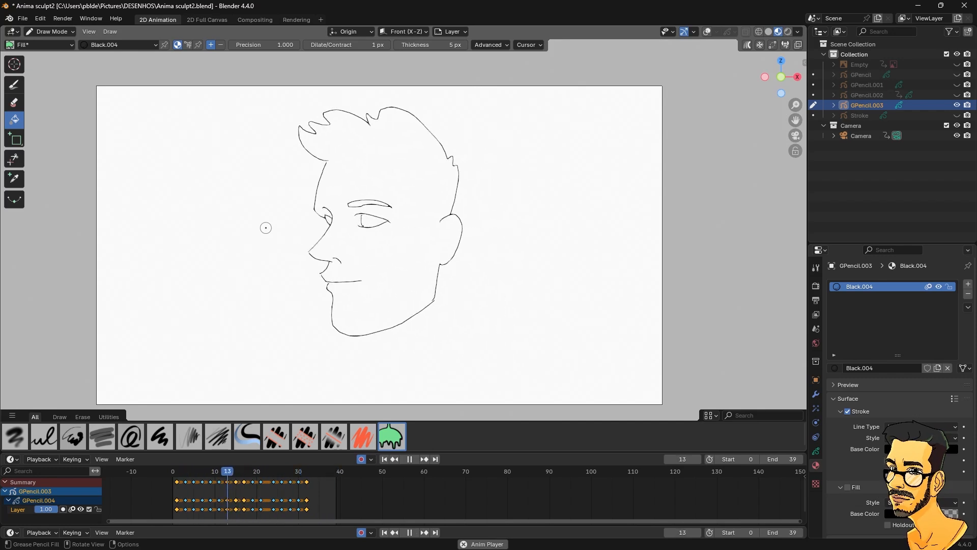
Hide GPencil.003, show the Stroke portrait in its place and play the animation.
{"action": "key", "text": "space"}
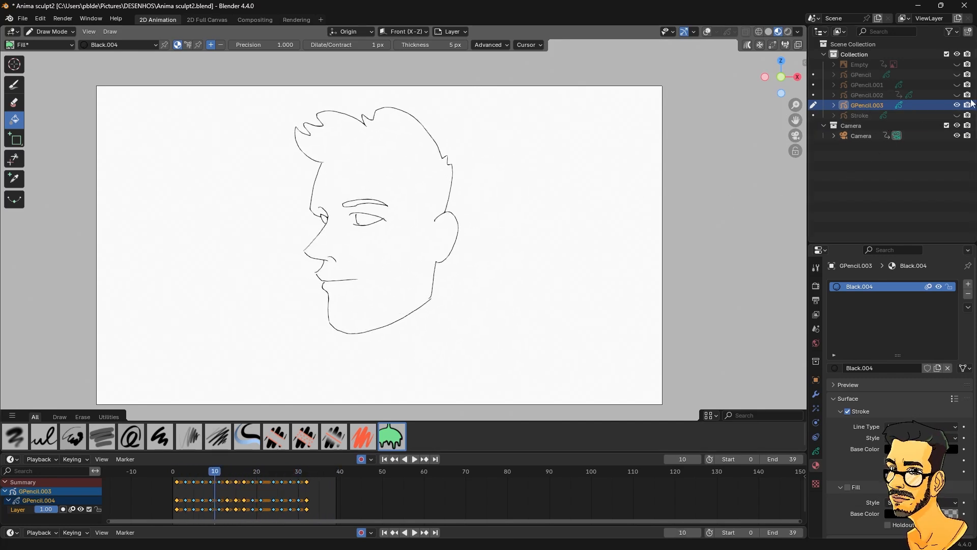
{"action": "left_click", "coordinate": [957, 105]}
{"action": "key", "text": "space"}
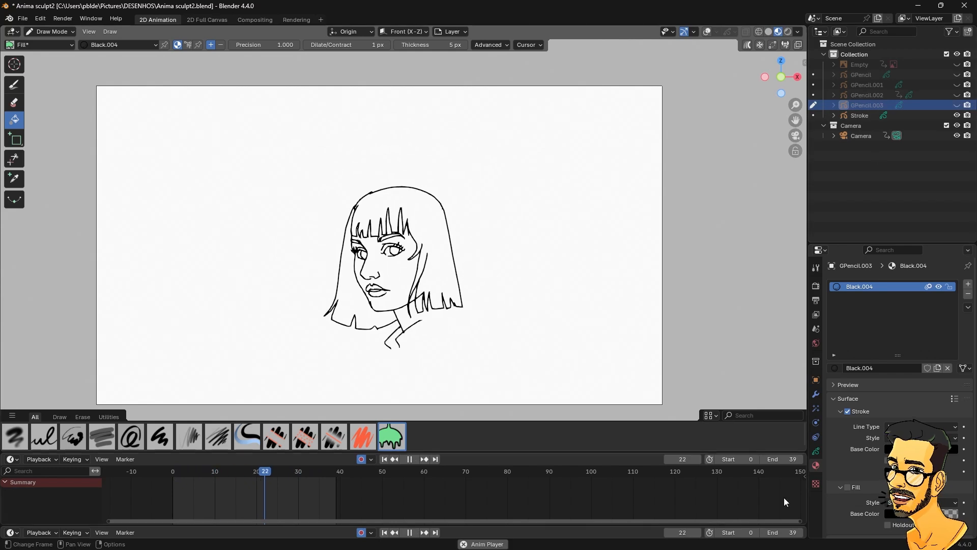
Extend the scene's end frame to 103 and show GPencil.003 again in place of the Stroke portrait.
{"action": "left_click_drag", "start_coordinate": [772, 533], "coordinate": [803, 532]}
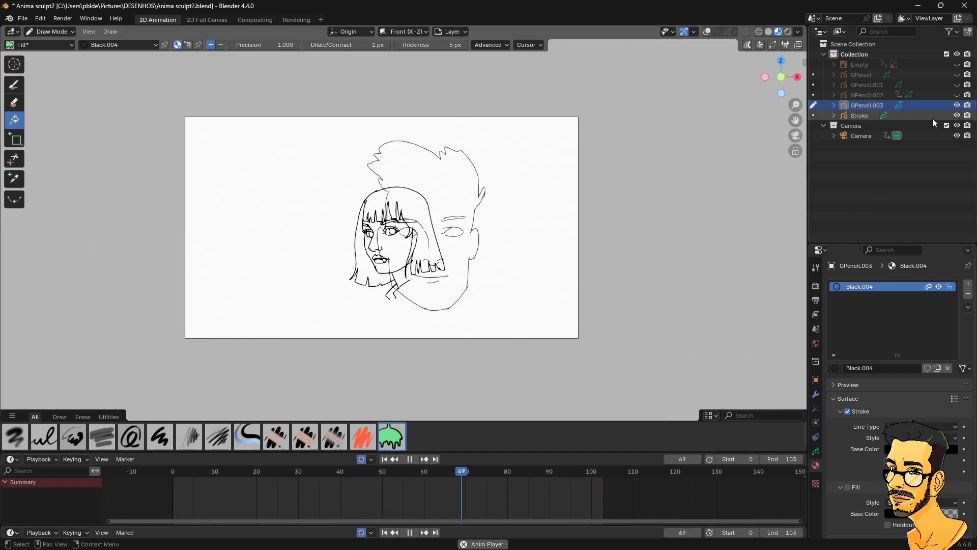
{"action": "left_click", "coordinate": [956, 116]}
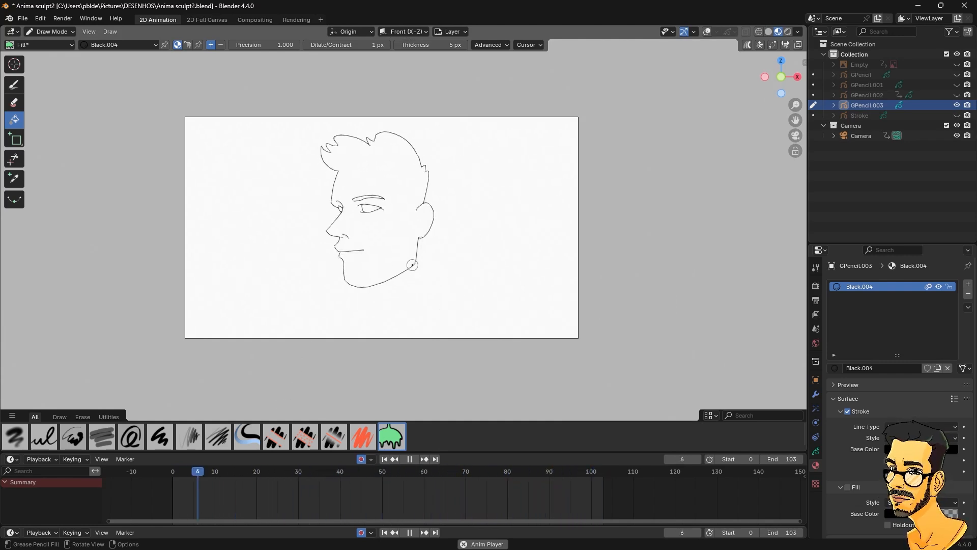
Set the scene's end frame to 30 and open the layer settings of the head's Grease Pencil data.
{"action": "scroll", "coordinate": [400, 267], "scroll_direction": "up", "scroll_amount": 1}
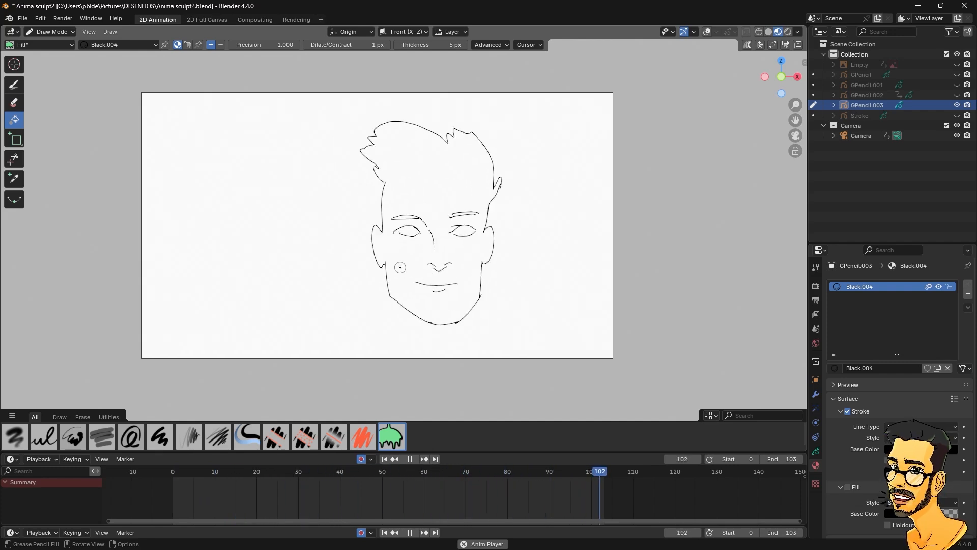
{"action": "left_click_drag", "start_coordinate": [793, 532], "coordinate": [685, 532]}
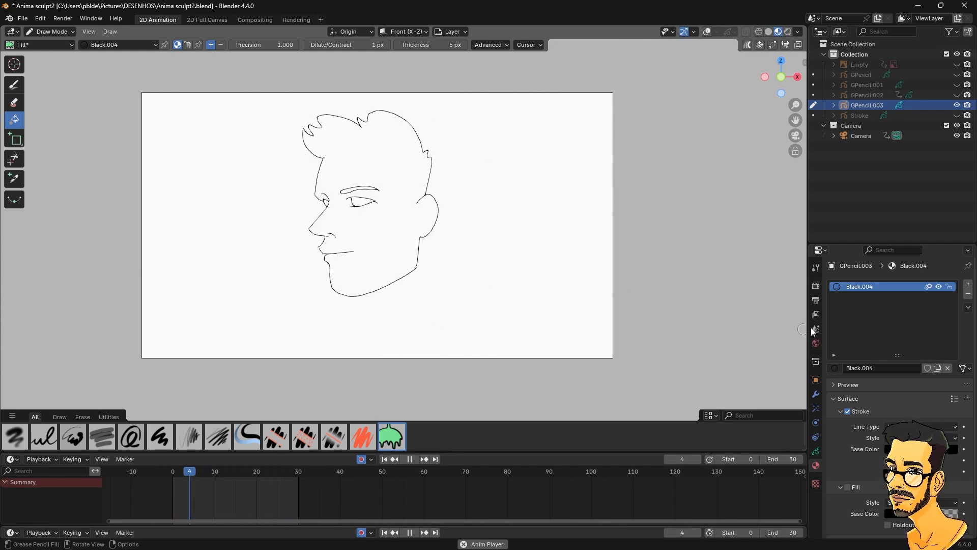
{"action": "left_click", "coordinate": [816, 452]}
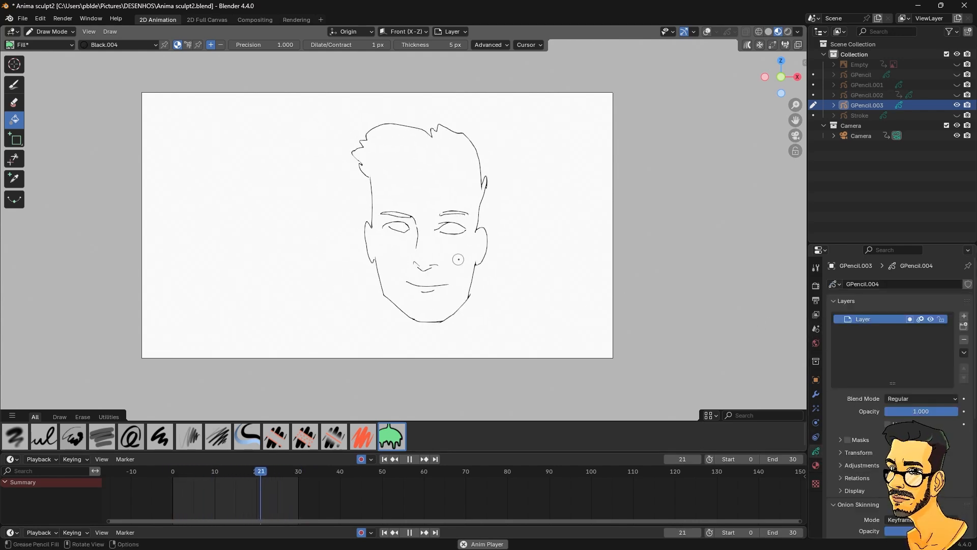